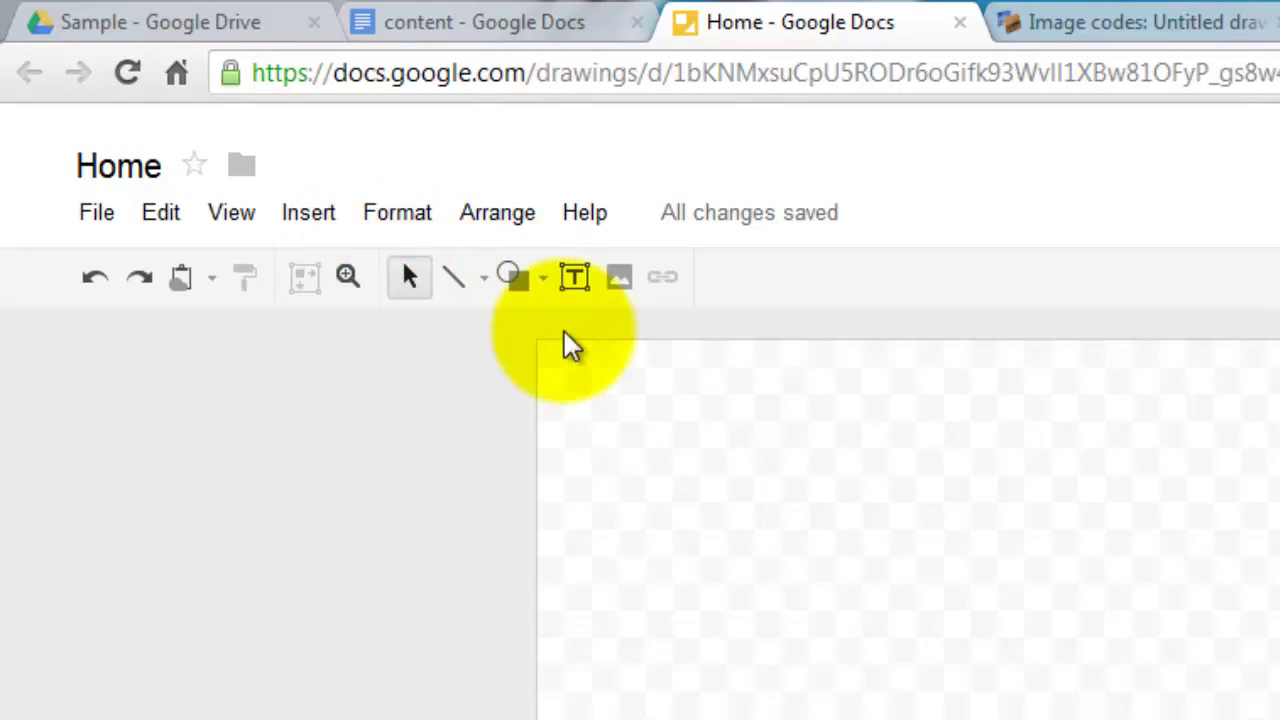
# Draw a Bevel shape filling the whole canvas and narrow its bevelled edge to a thin border
pyautogui.click(298, 220)
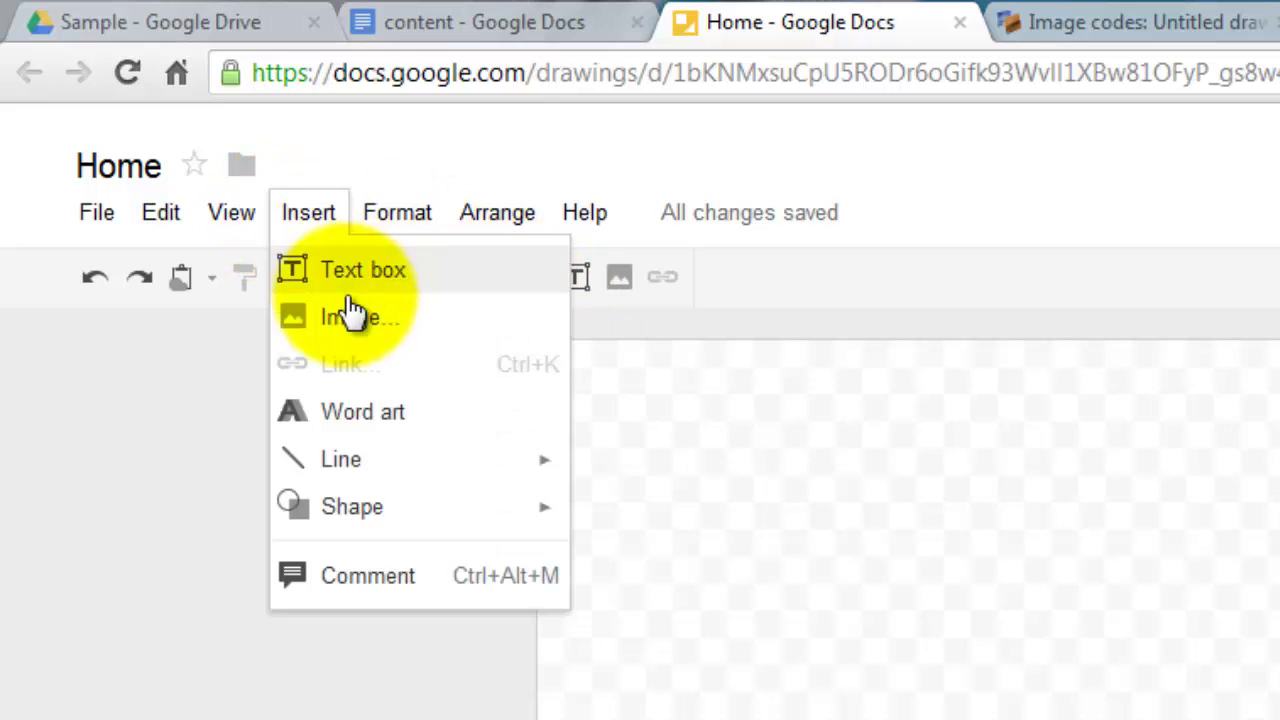
pyautogui.moveTo(412, 522)
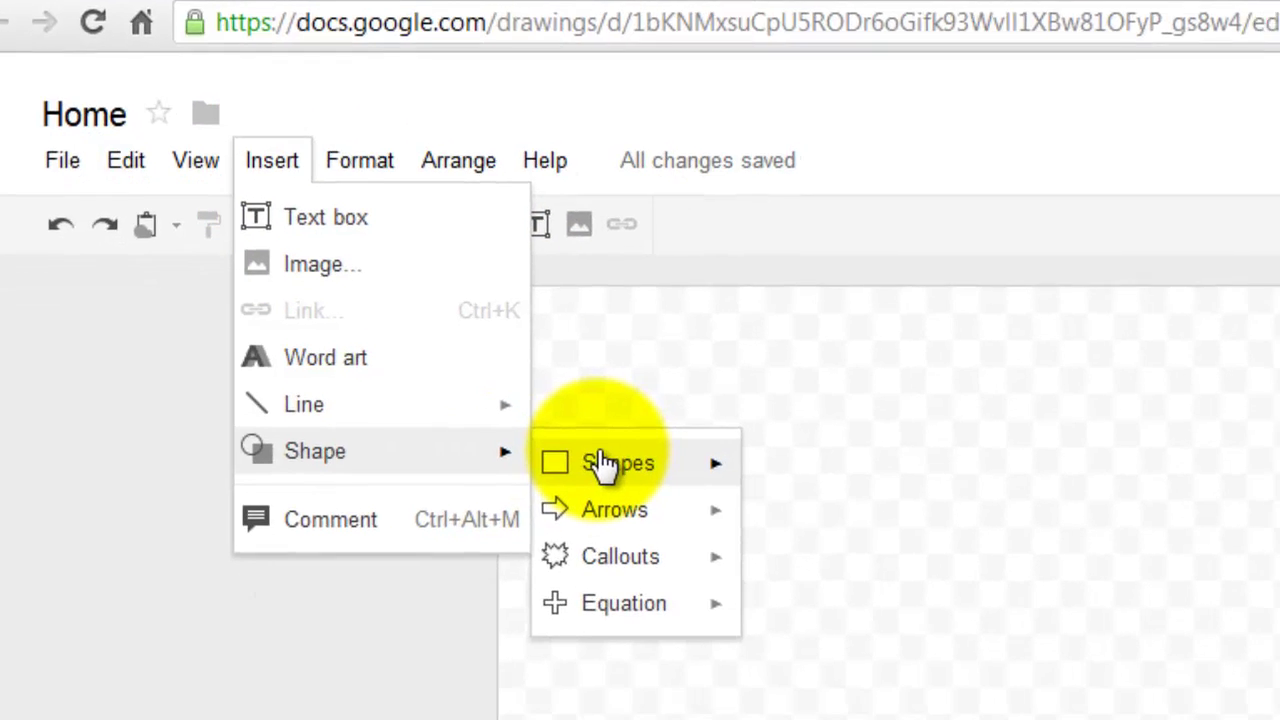
pyautogui.moveTo(645, 520)
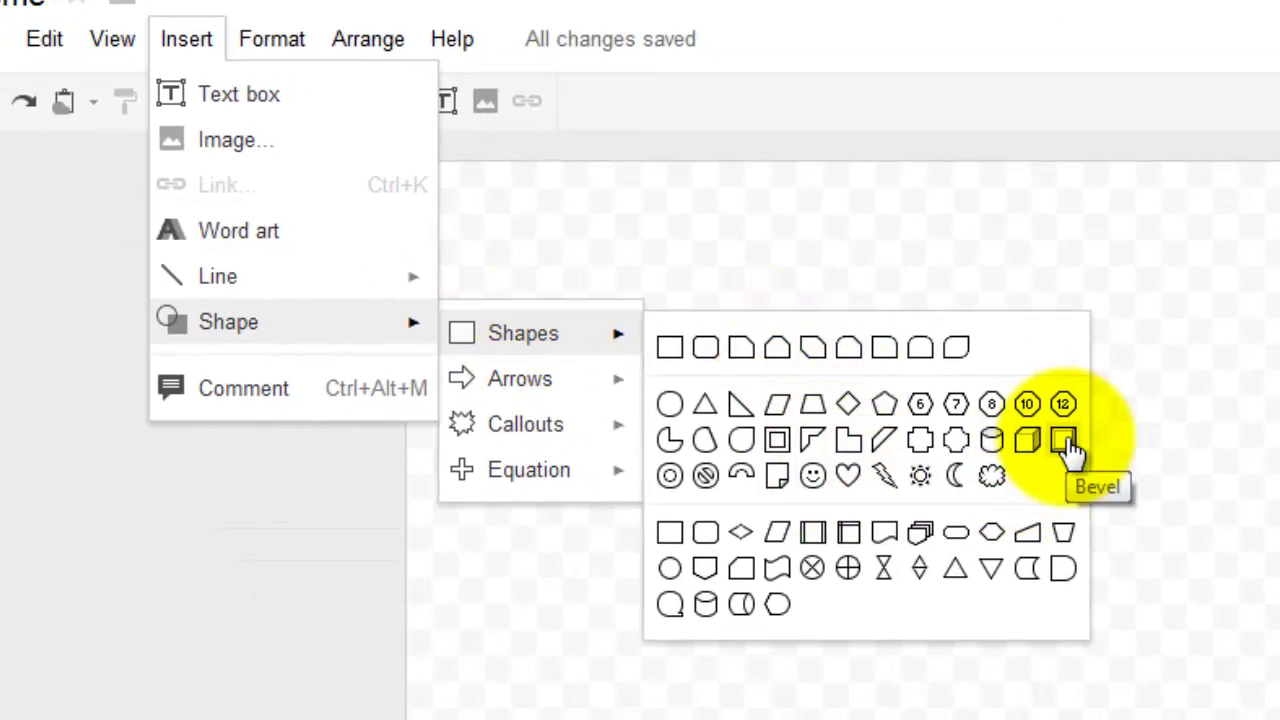
pyautogui.click(1064, 442)
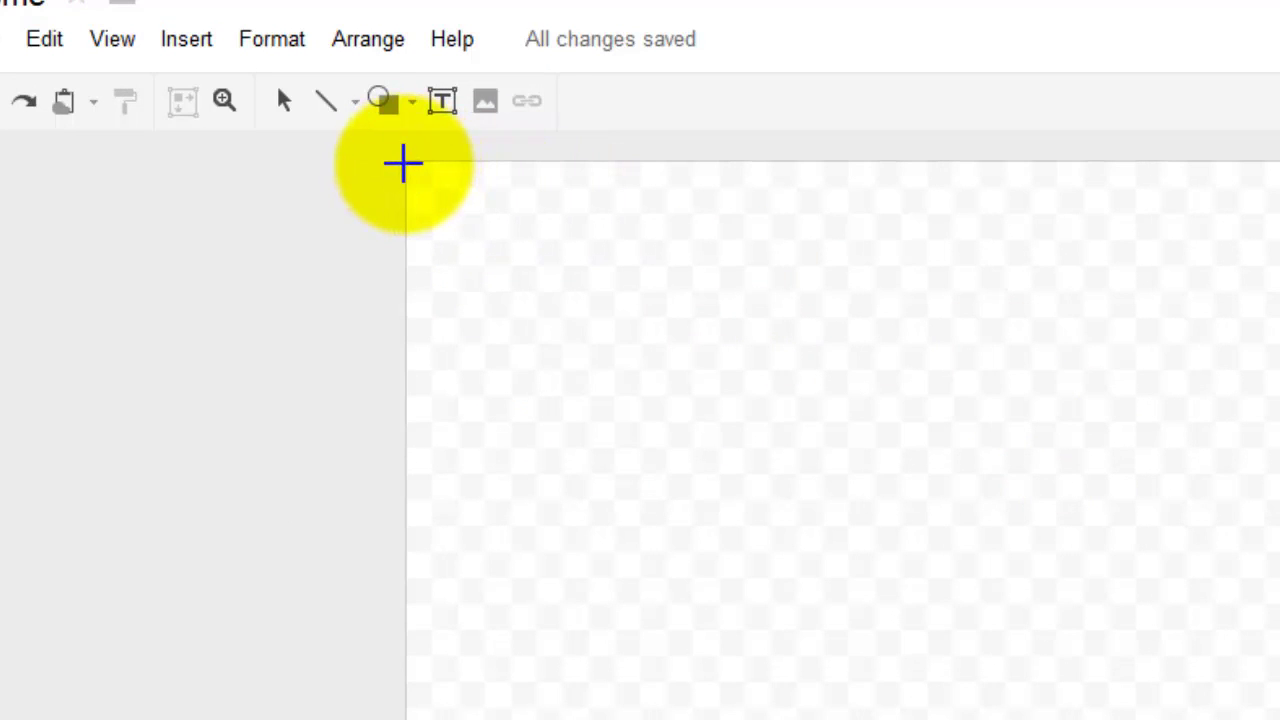
pyautogui.moveTo(408, 163); pyautogui.dragTo(1272, 719)
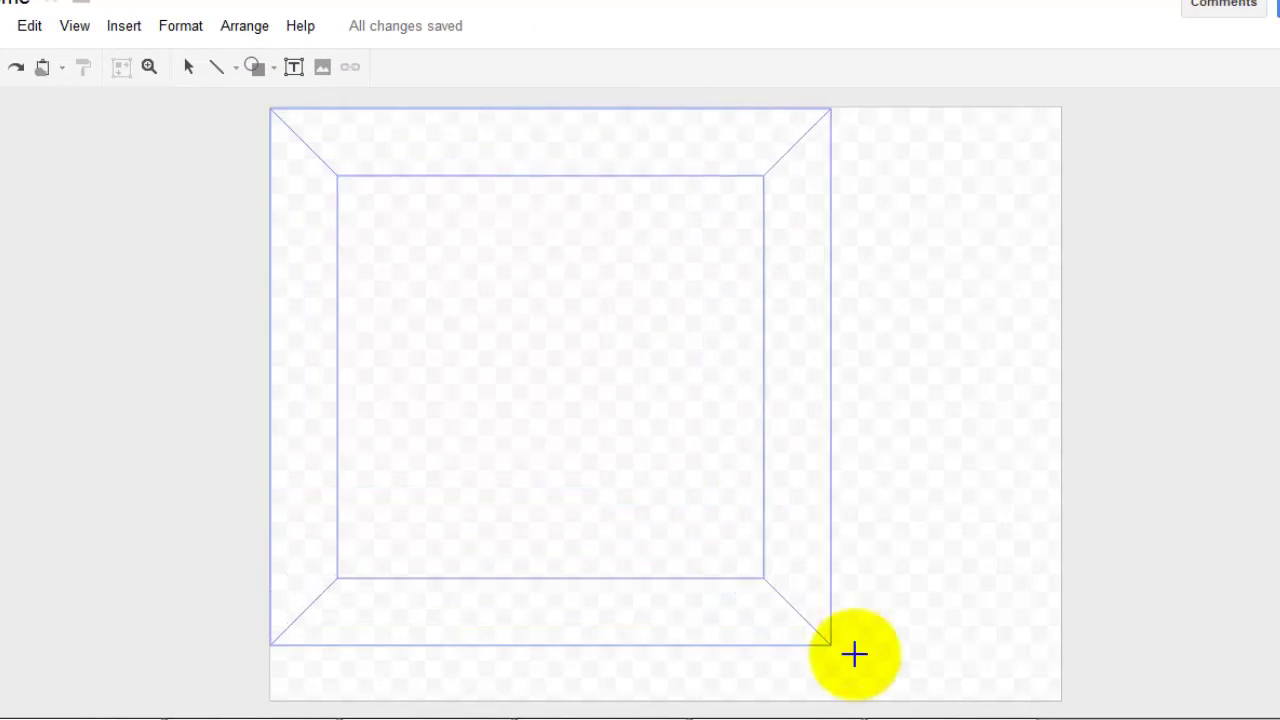
pyautogui.moveTo(855, 655); pyautogui.dragTo(1061, 703)
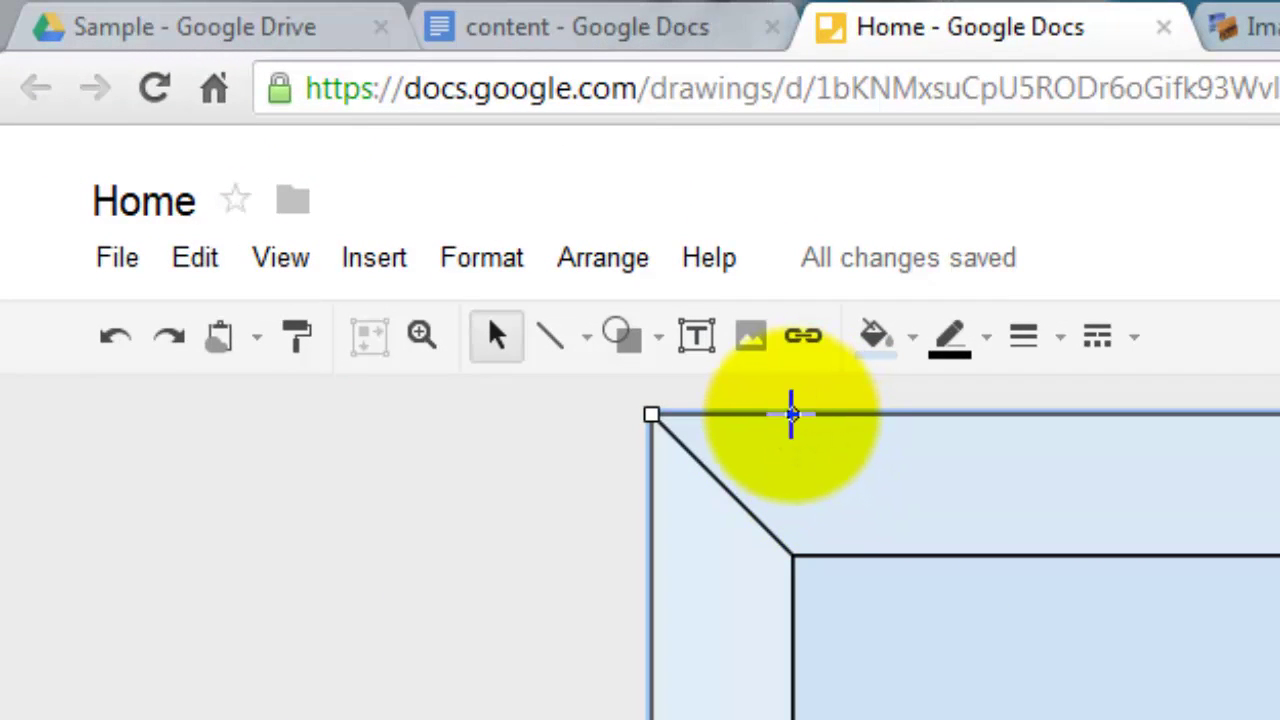
pyautogui.moveTo(791, 414); pyautogui.dragTo(694, 414)
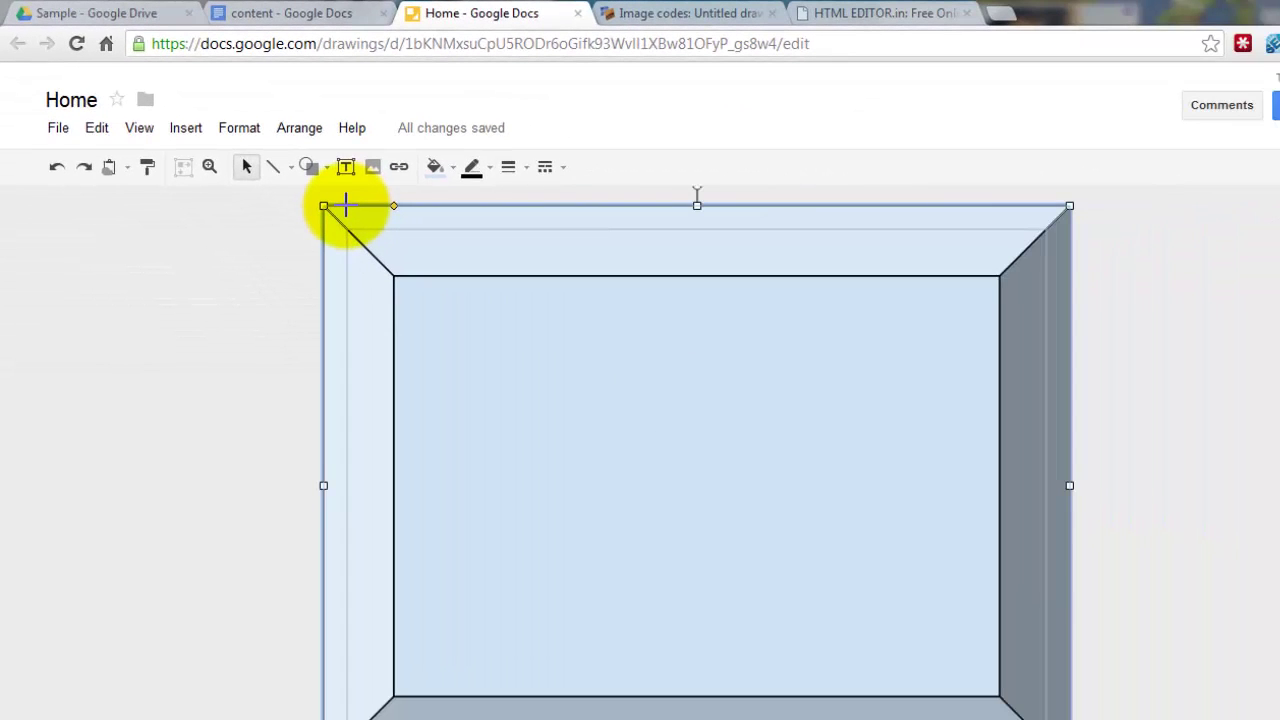
pyautogui.moveTo(345, 205)
pyautogui.mouseDown()
pyautogui.moveTo(331, 206)
pyautogui.moveTo(432, 214)
pyautogui.moveTo(408, 200)
pyautogui.moveTo(338, 206)
pyautogui.mouseUp()
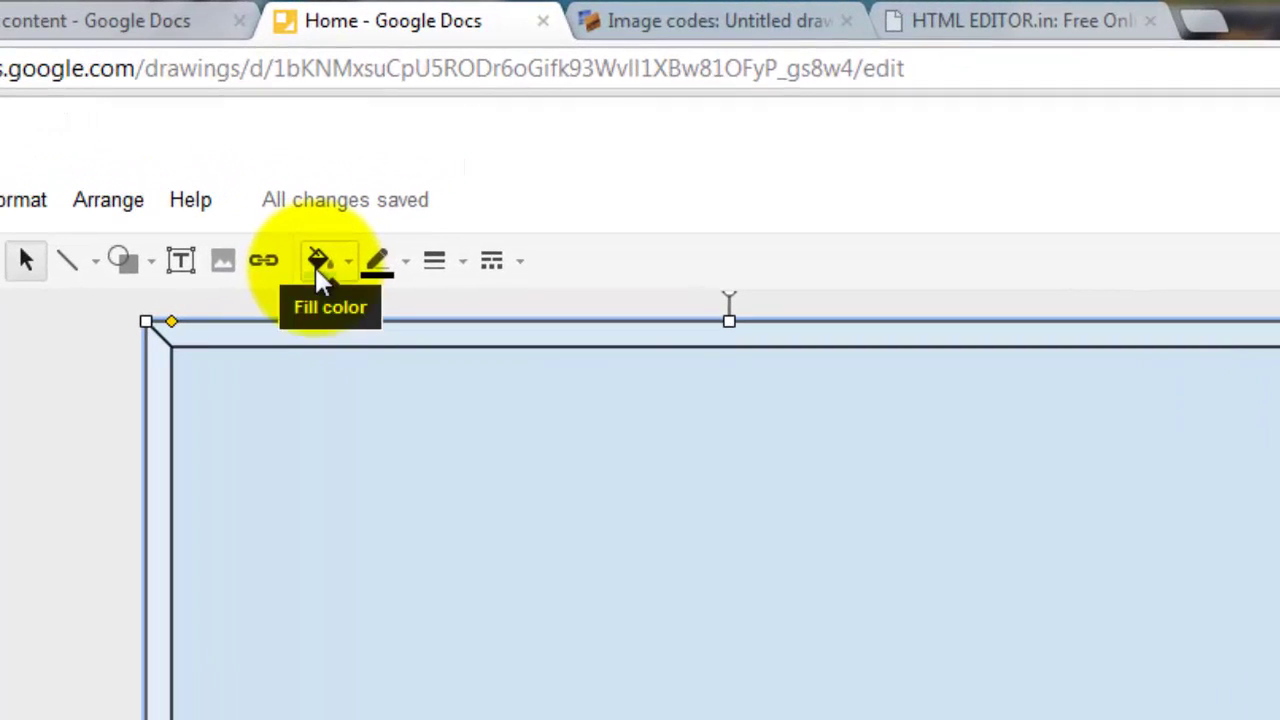
# Fill the bevel with the dark maroon swatch RGB 76, 17, 48, then deselect it
pyautogui.click(320, 266)
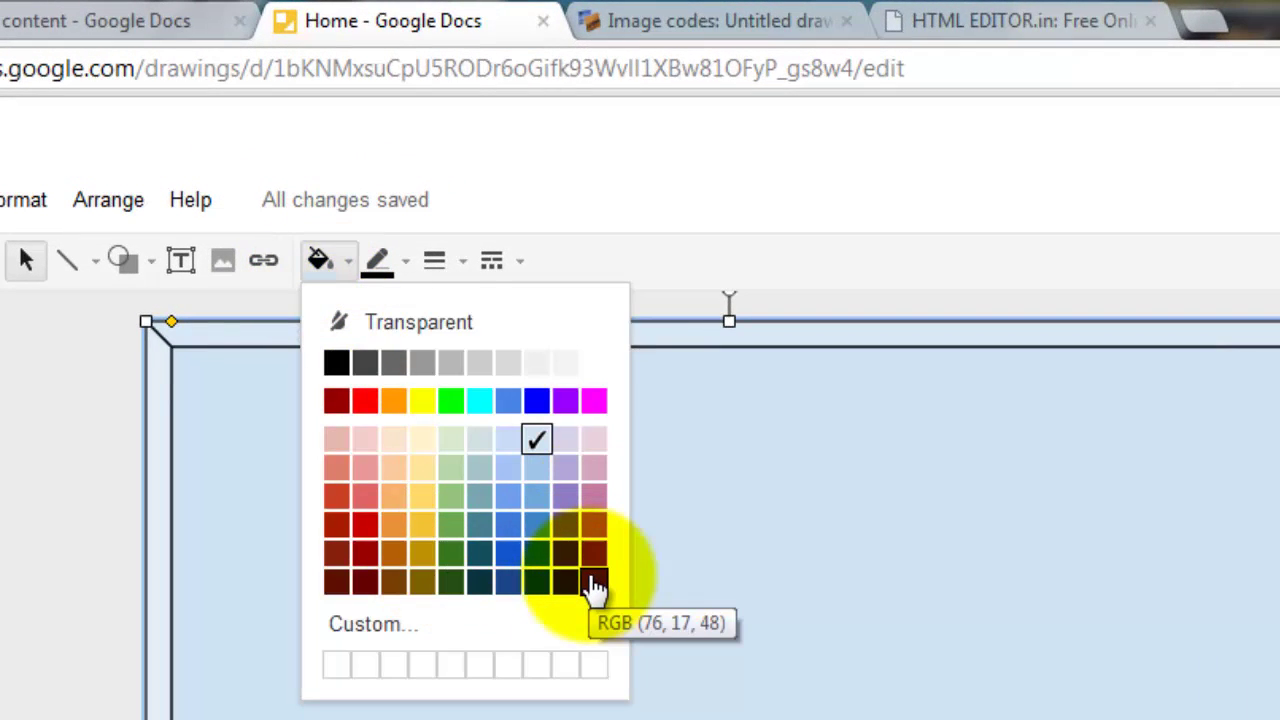
pyautogui.click(592, 587)
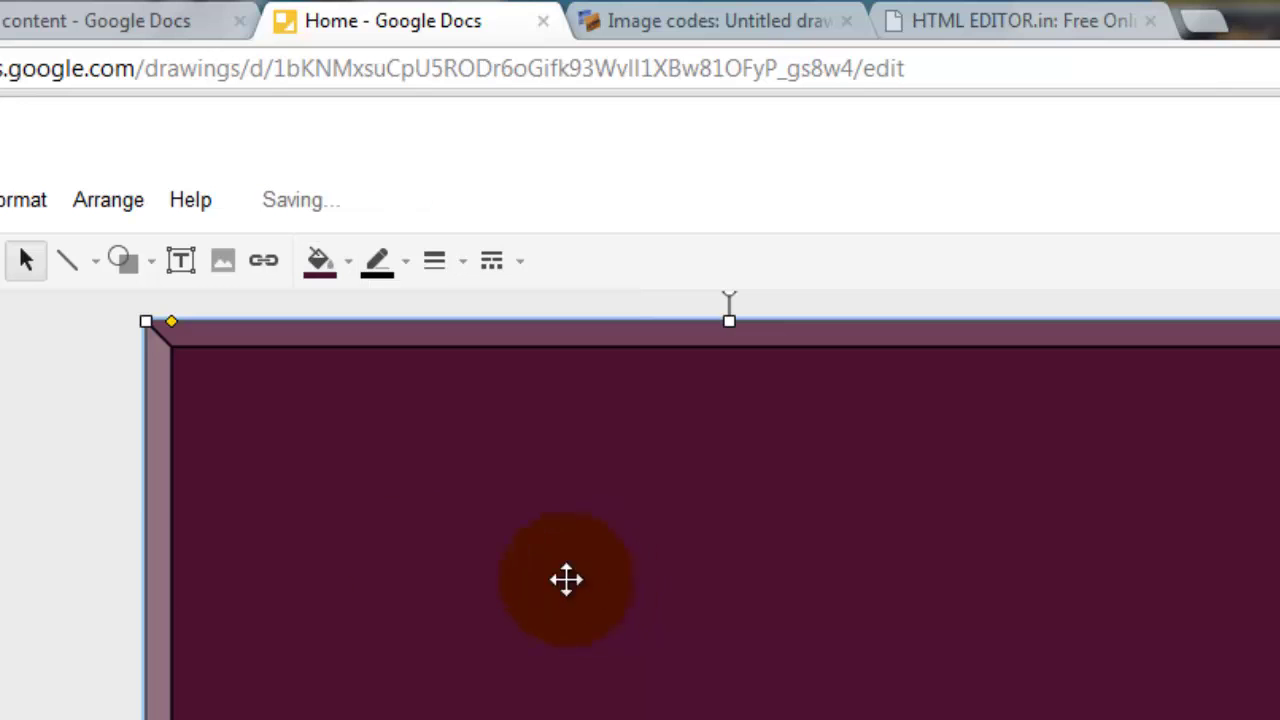
pyautogui.click(26, 468)
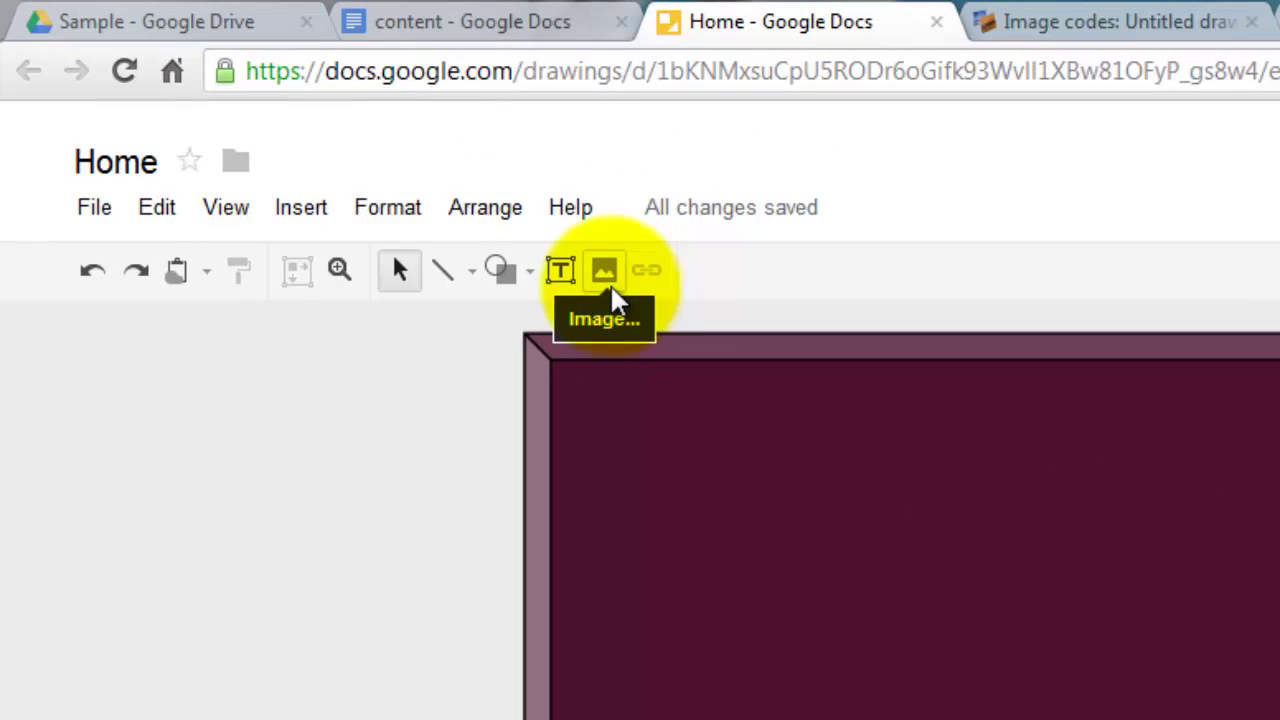
# Upload the house photo through Insert > Image so it lands centred in the frame
pyautogui.click(299, 214)
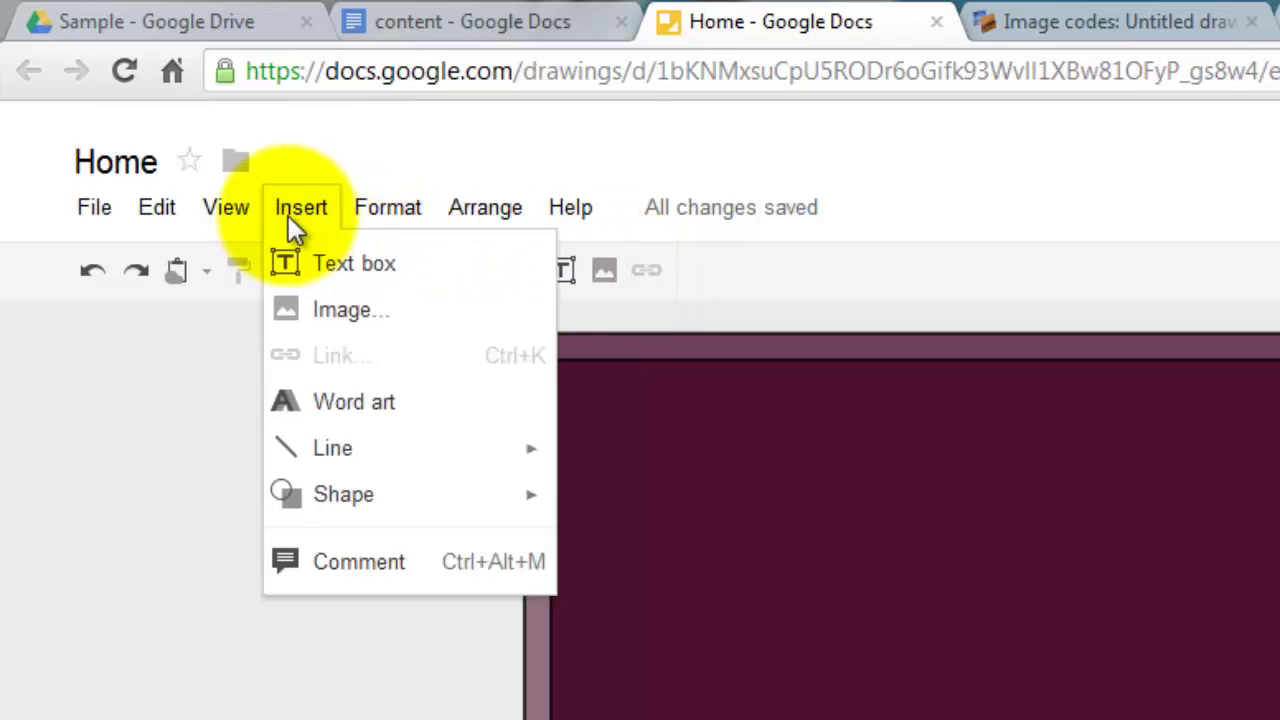
pyautogui.click(341, 312)
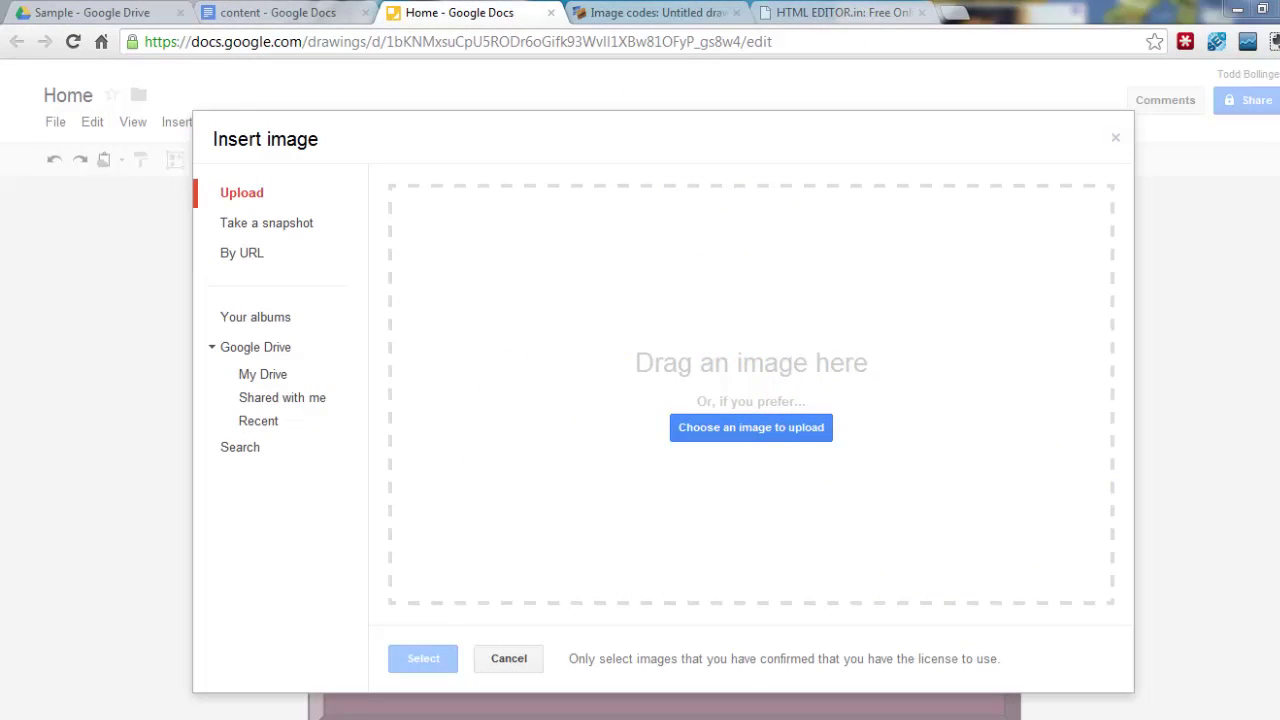
pyautogui.moveTo(195, 54); pyautogui.dragTo(748, 406)
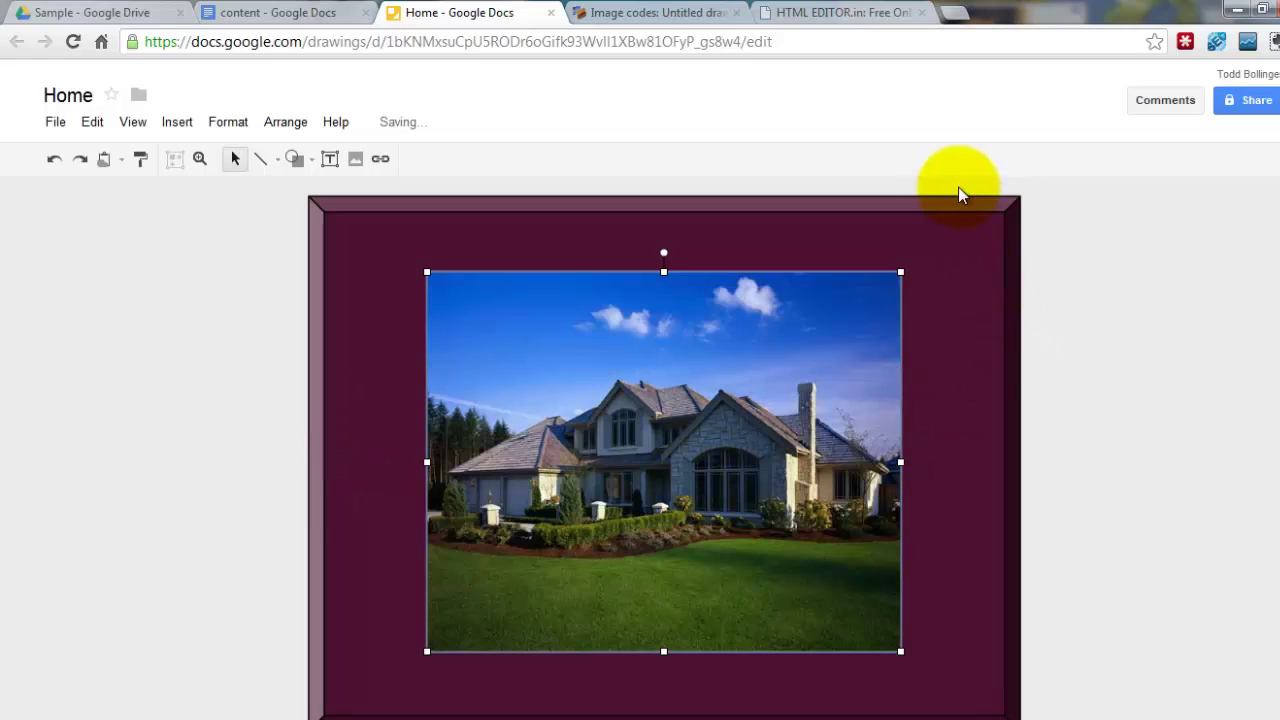
pyautogui.click(1194, 287)
pyautogui.click(592, 446)
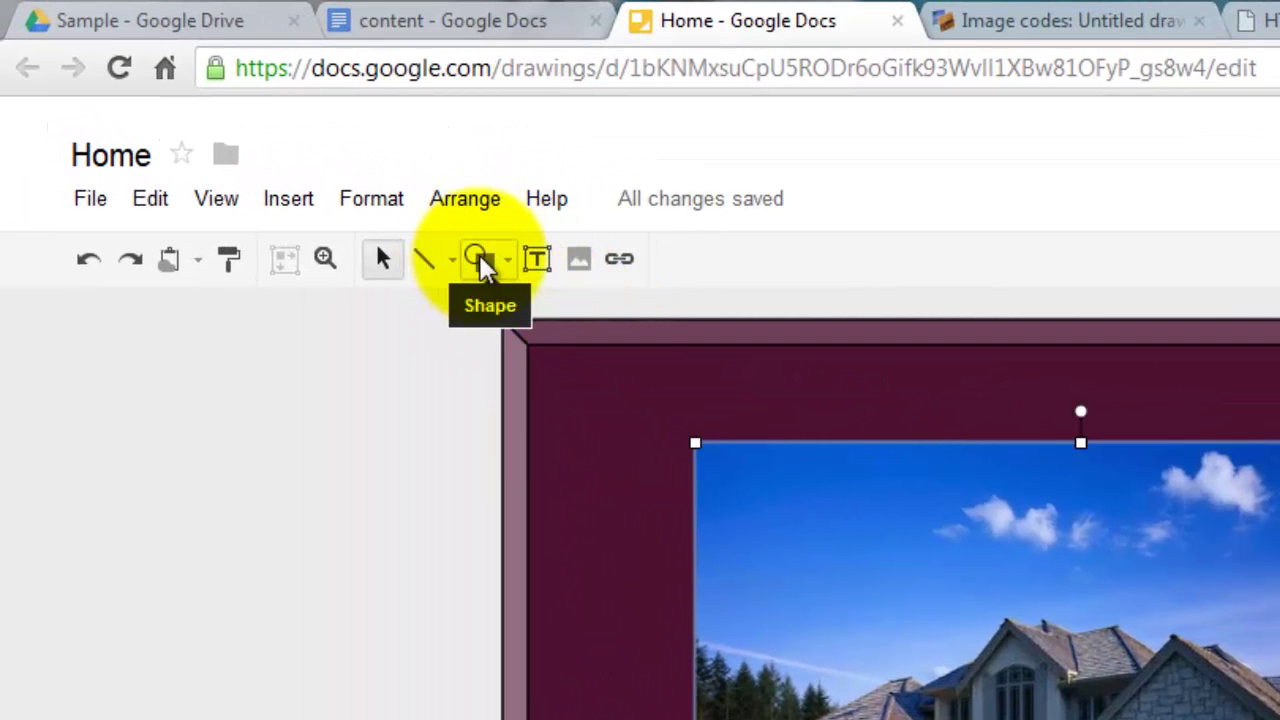
# Draw a rectangle over the house photo and fill it with white
pyautogui.click(479, 256)
pyautogui.moveTo(575, 335)
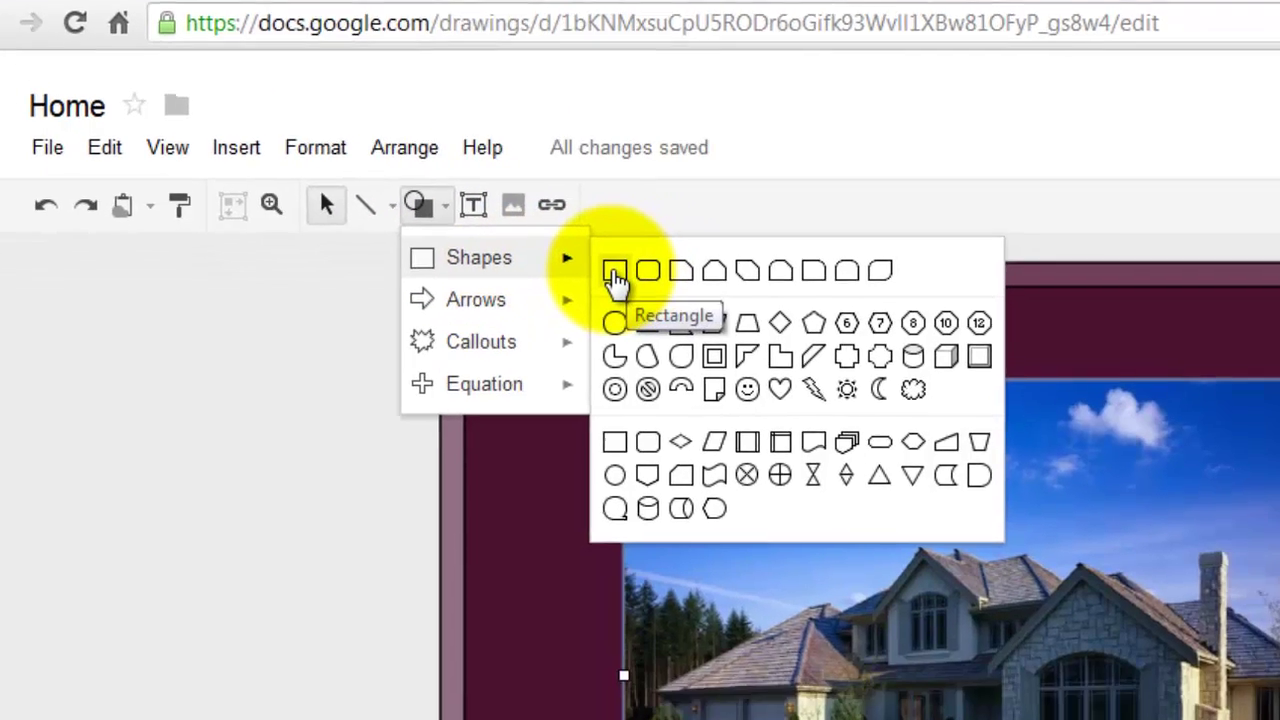
pyautogui.click(686, 328)
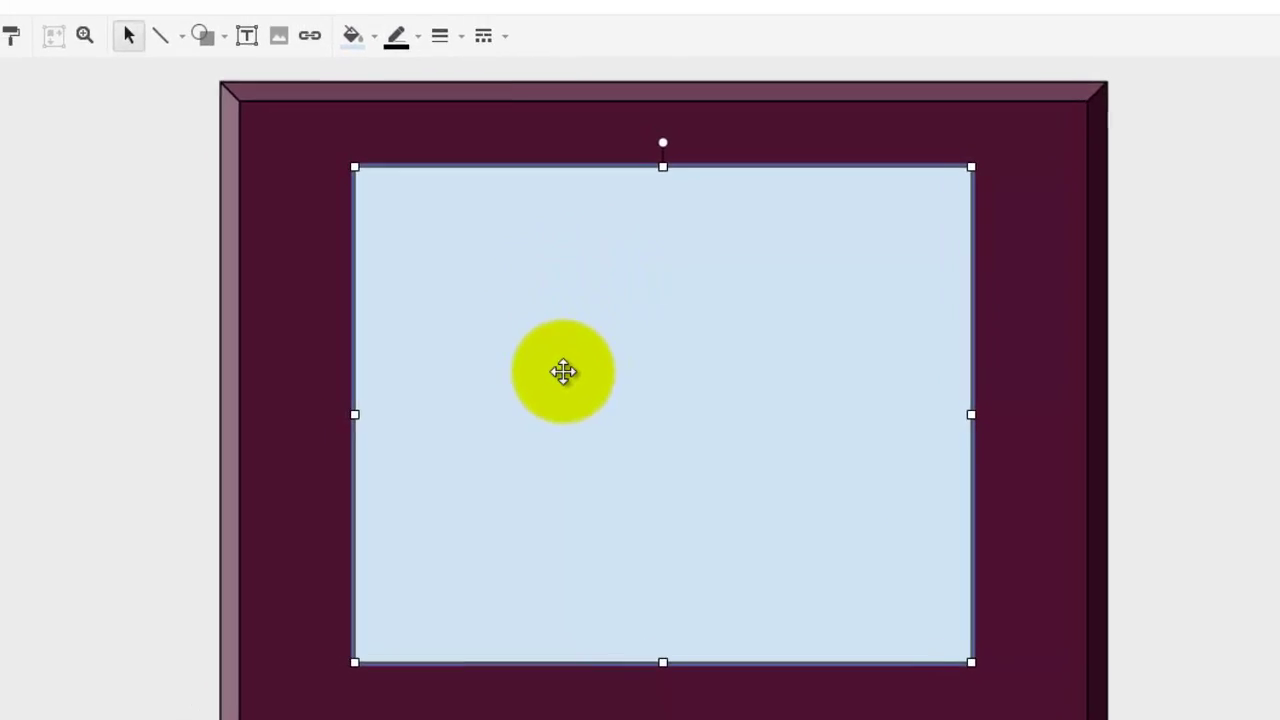
pyautogui.click(352, 37)
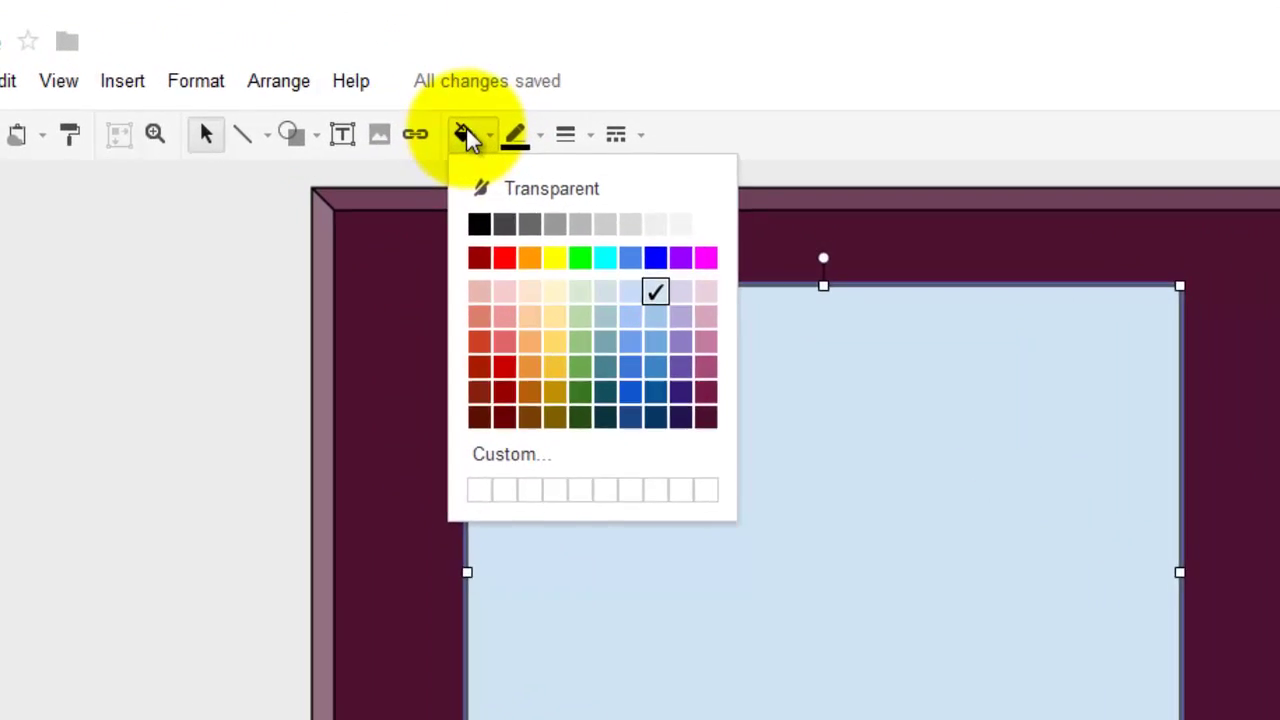
pyautogui.click(748, 239)
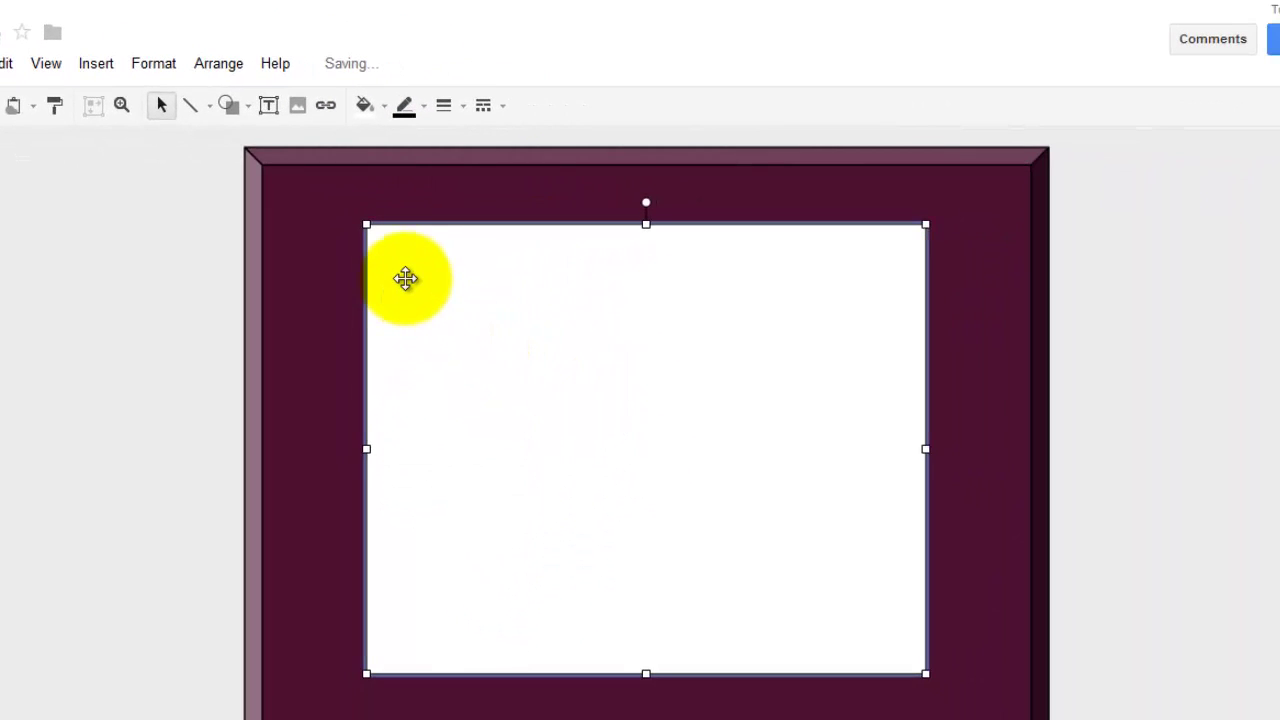
pyautogui.click(309, 243)
pyautogui.click(500, 308)
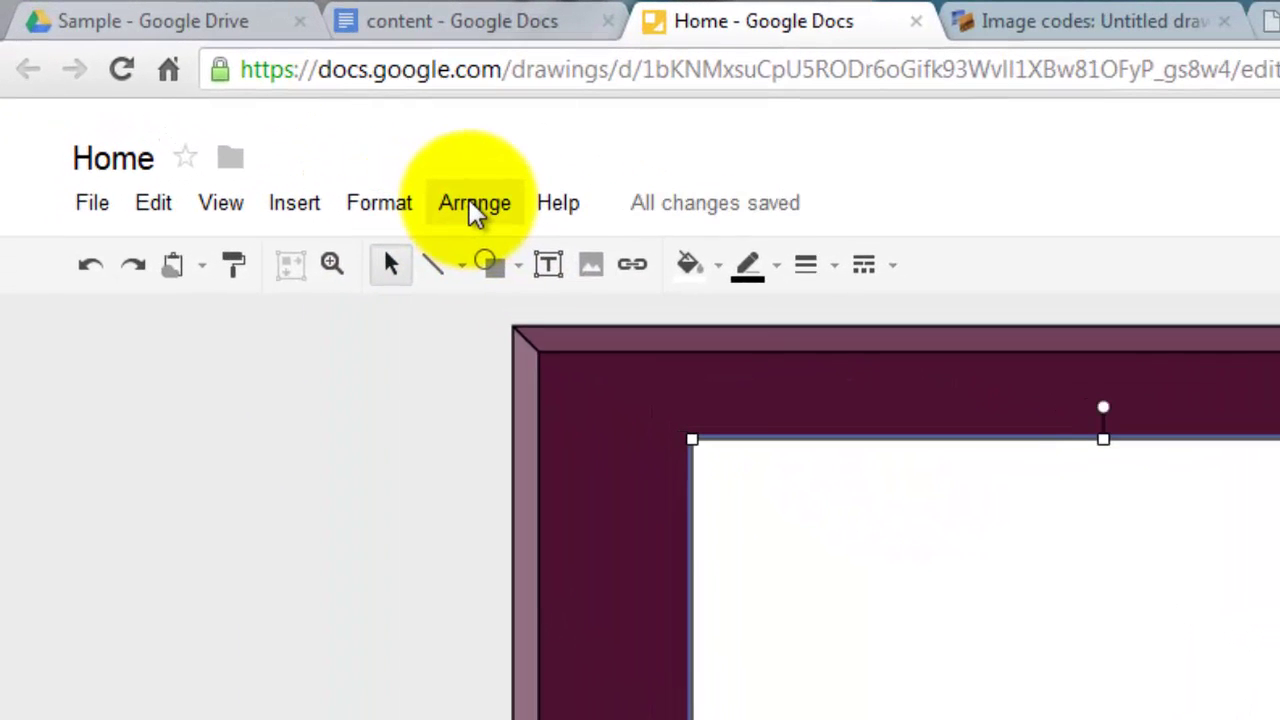
# Send the white rectangle backward behind the house photo
pyautogui.click(329, 141)
pyautogui.moveTo(486, 260)
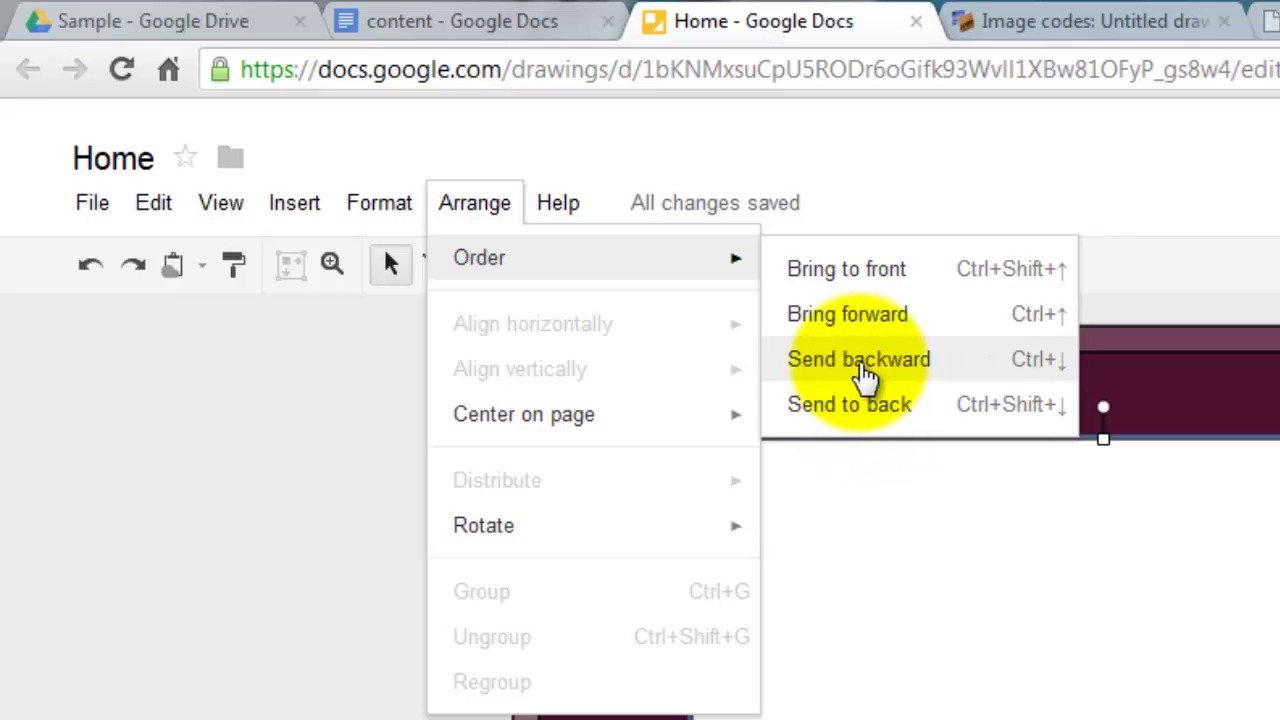
pyautogui.click(860, 362)
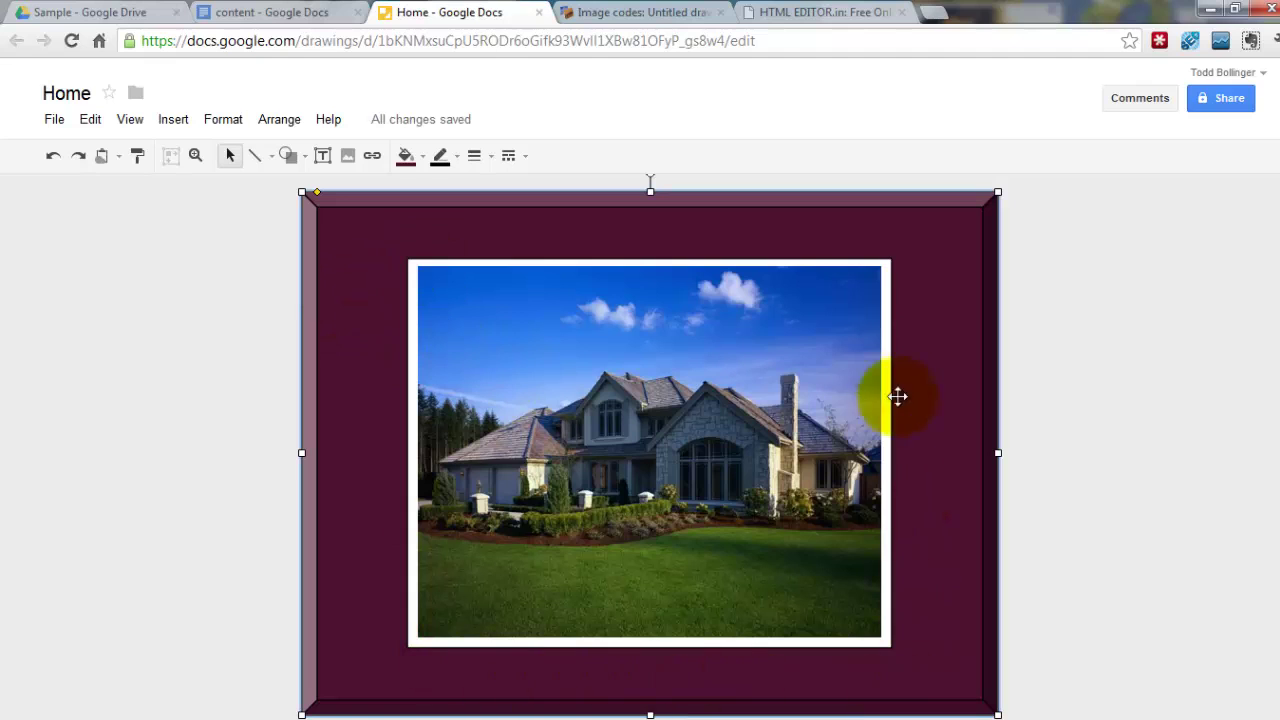
# Group the house photo with its white border and nudge the group slightly upward
pyautogui.press('Escape')
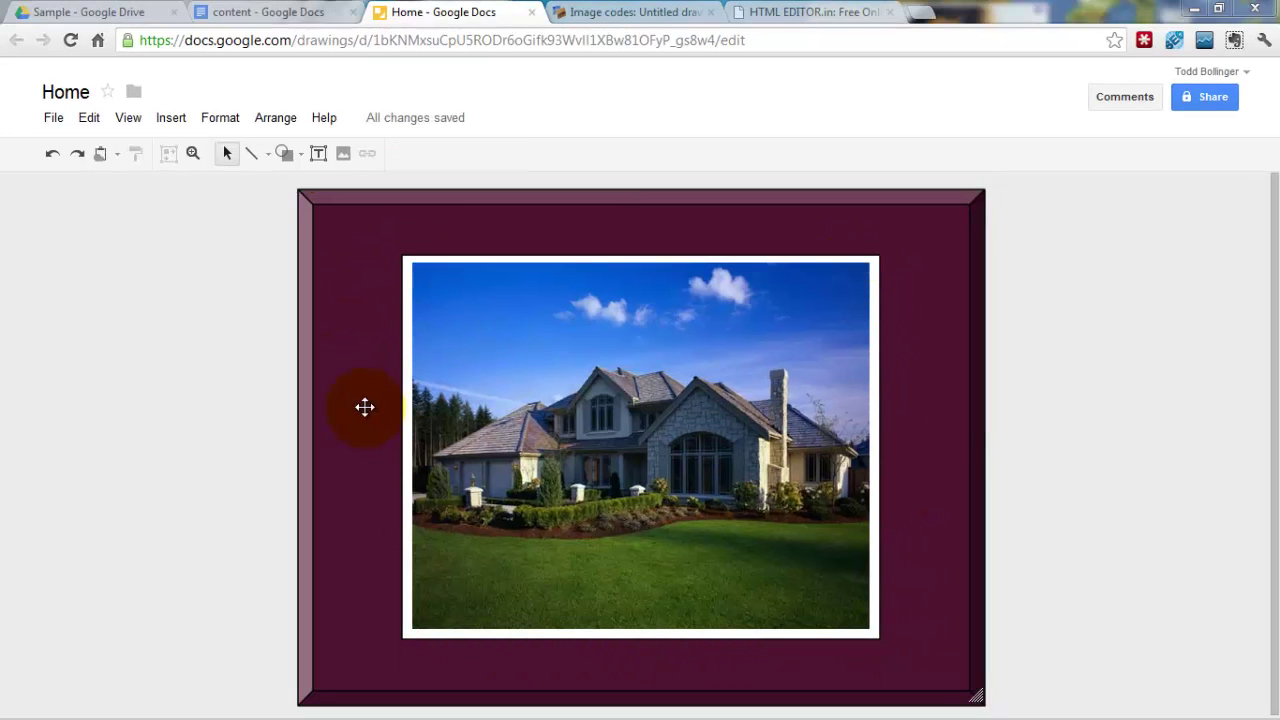
pyautogui.click(401, 331)
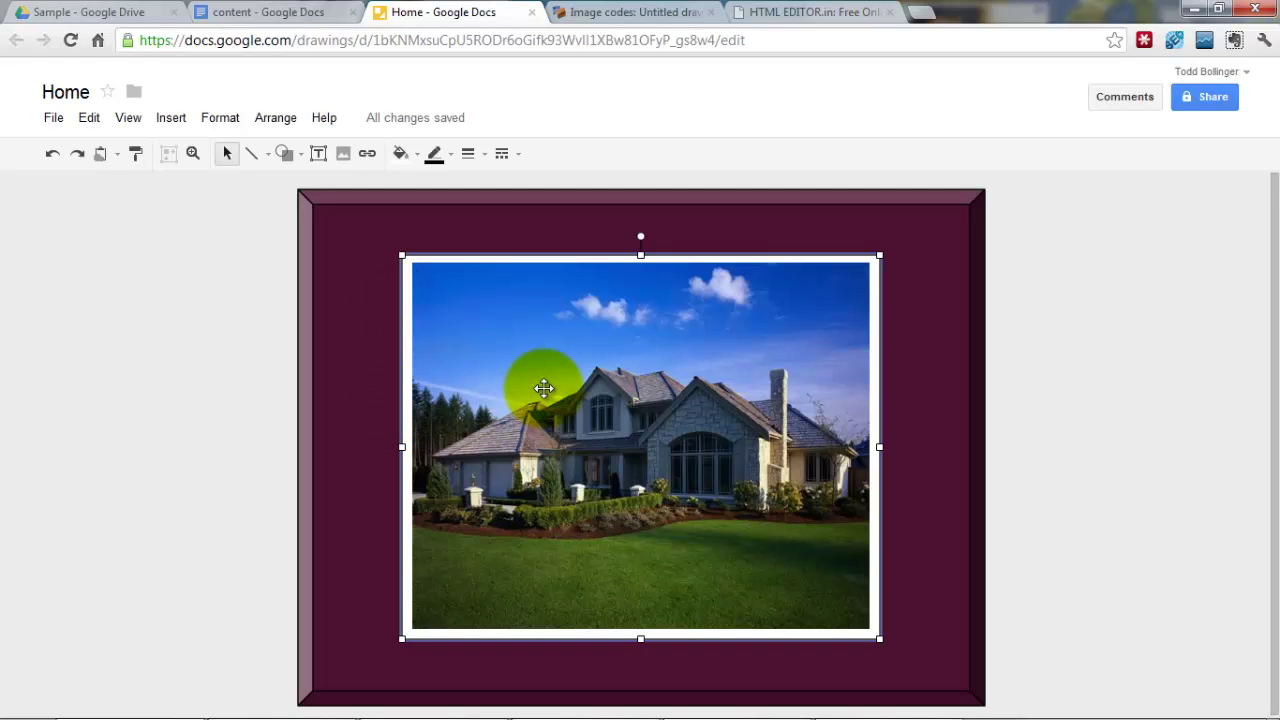
pyautogui.click(543, 388)
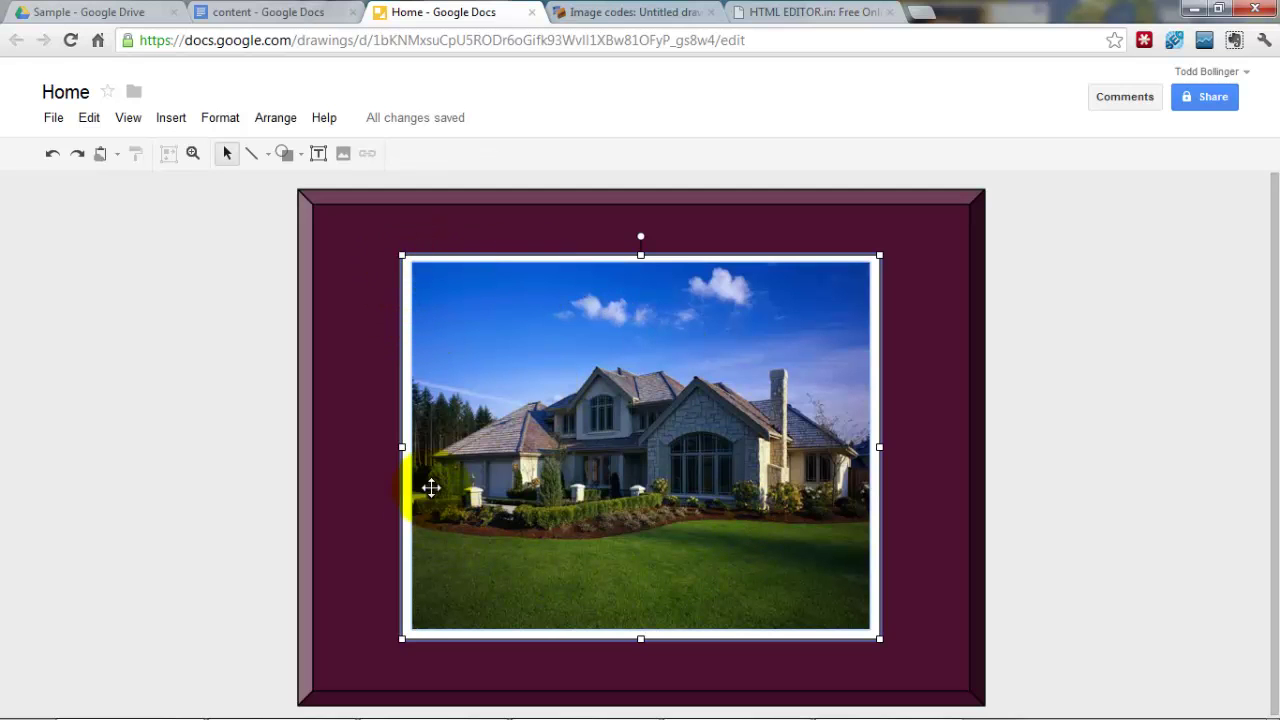
pyautogui.click(486, 386)
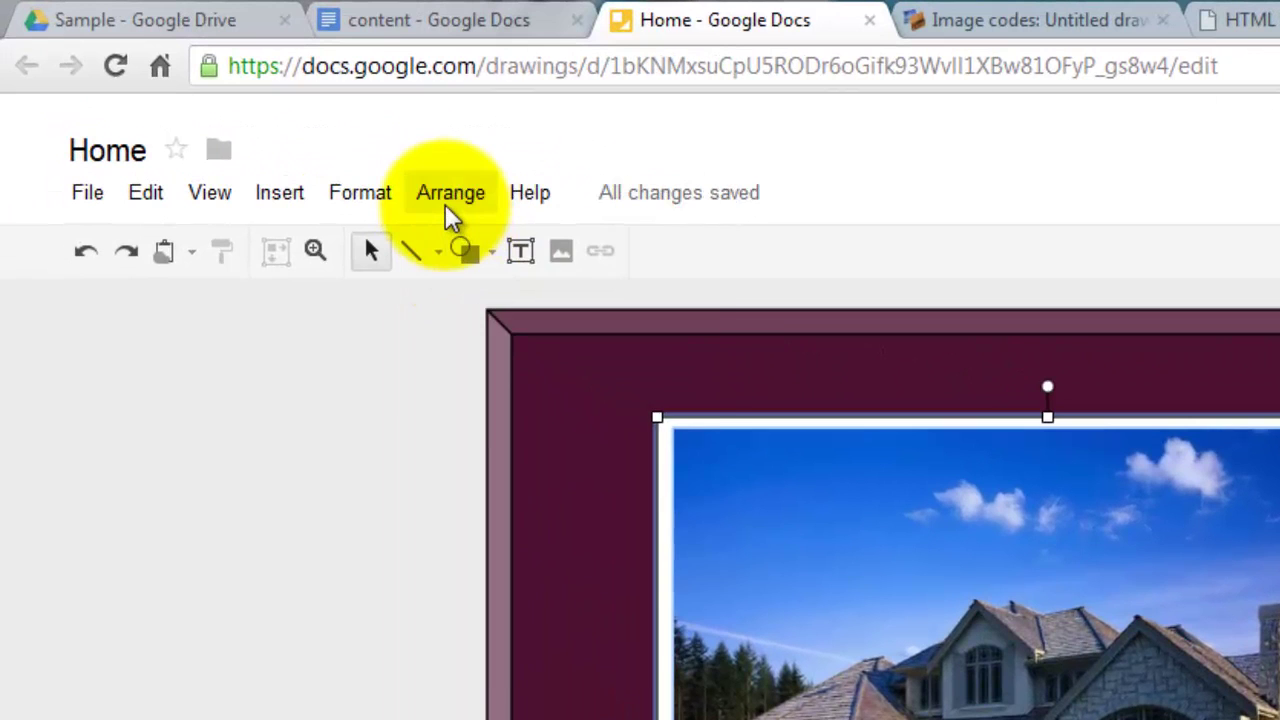
pyautogui.click(445, 204)
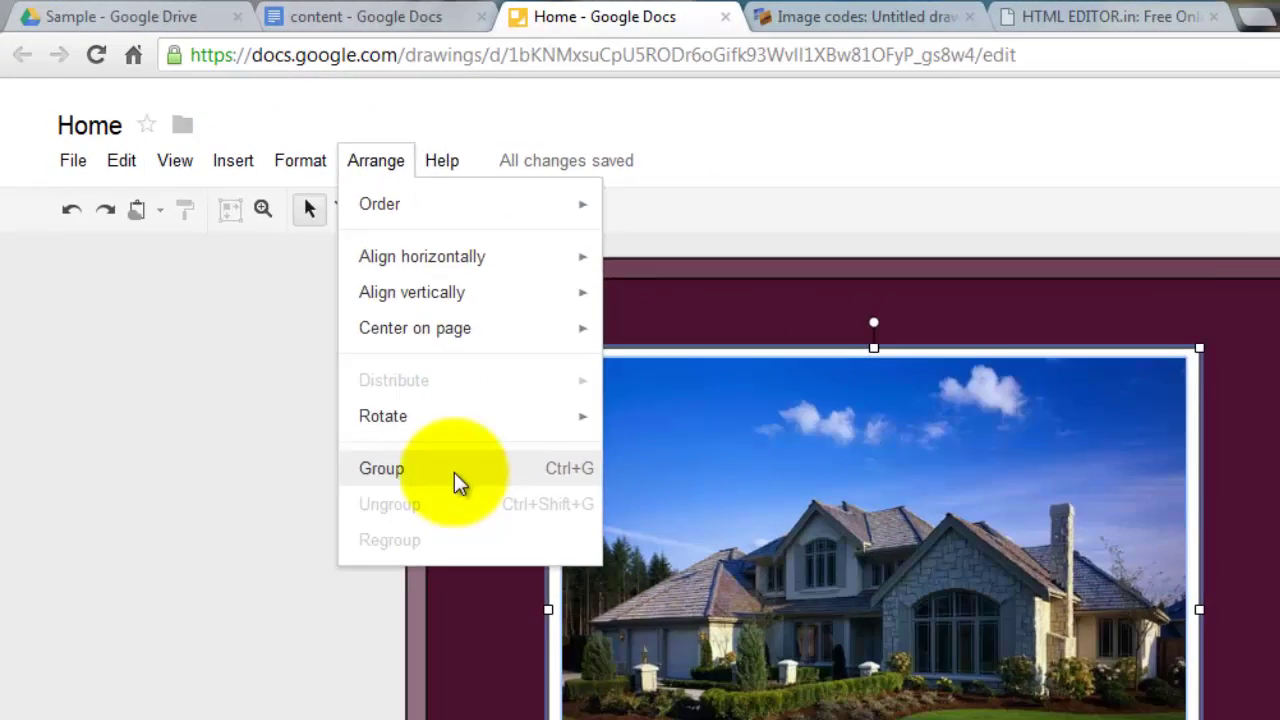
pyautogui.click(454, 472)
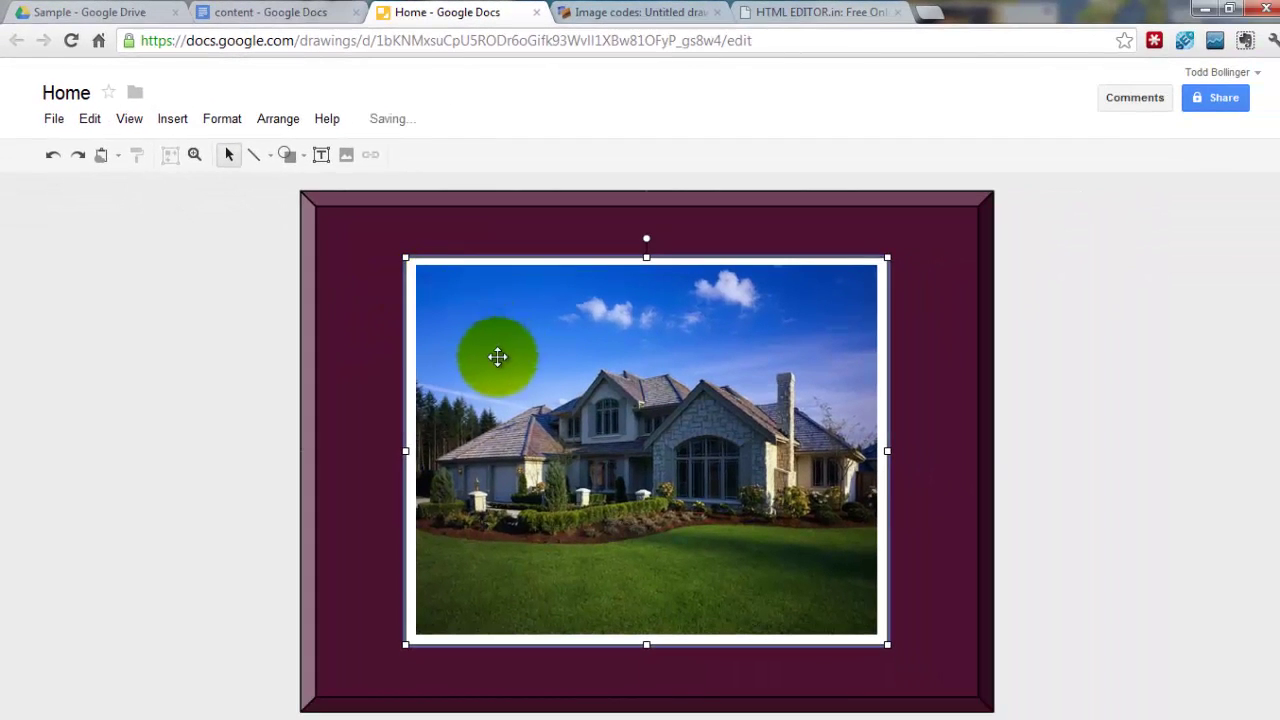
pyautogui.moveTo(497, 356)
pyautogui.mouseDown()
pyautogui.moveTo(457, 346)
pyautogui.moveTo(498, 335)
pyautogui.moveTo(549, 351)
pyautogui.moveTo(514, 337)
pyautogui.mouseUp()
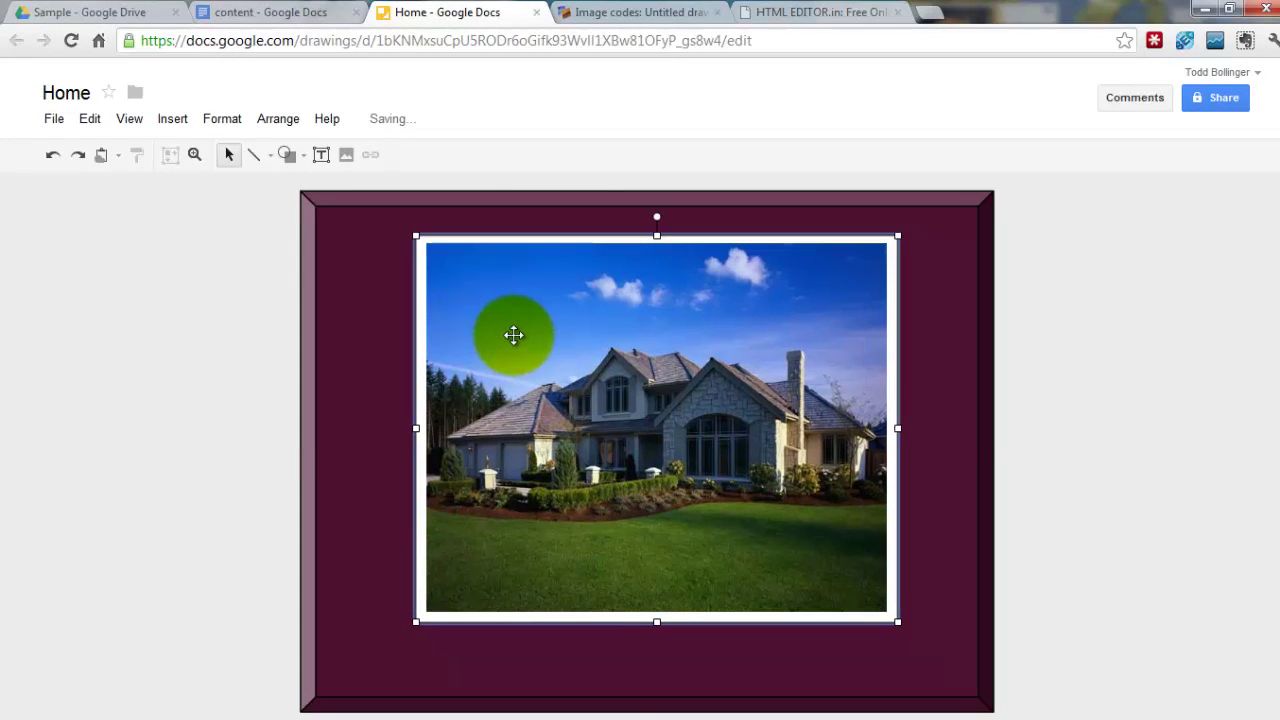
pyautogui.click(405, 416)
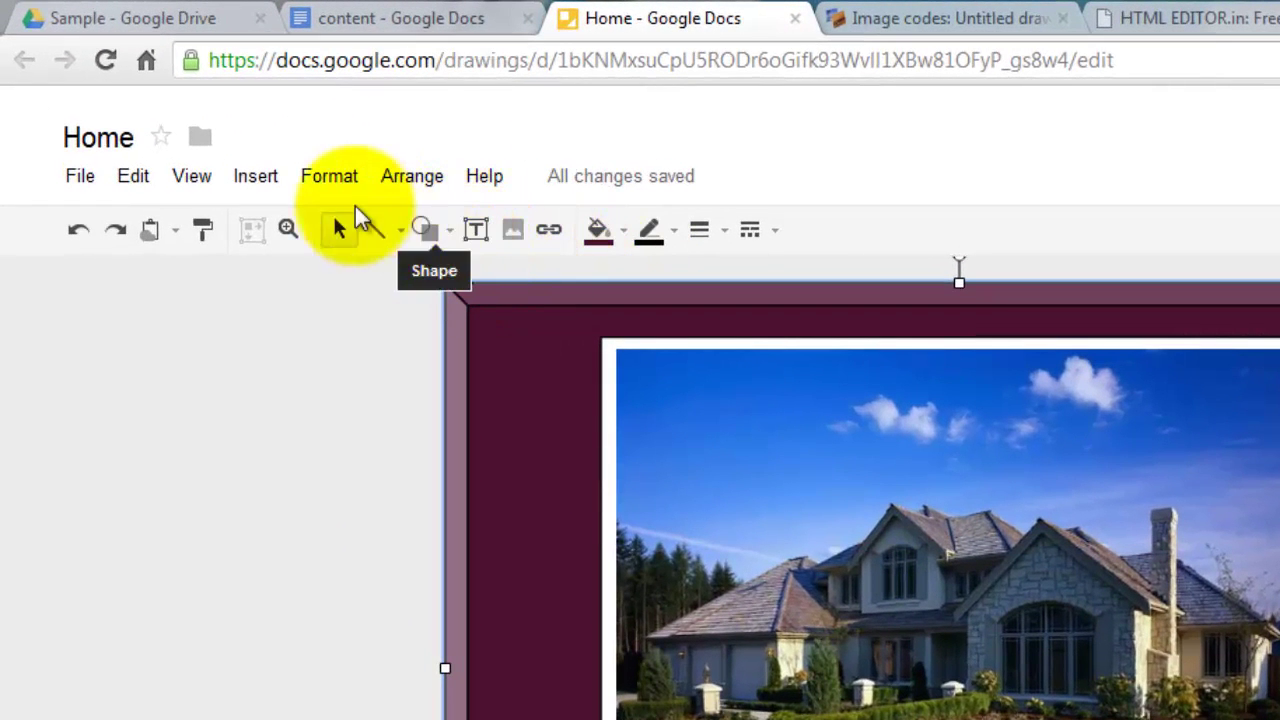
# Insert 'Home For Sale' word art and move it to the top of the frame
pyautogui.click(262, 184)
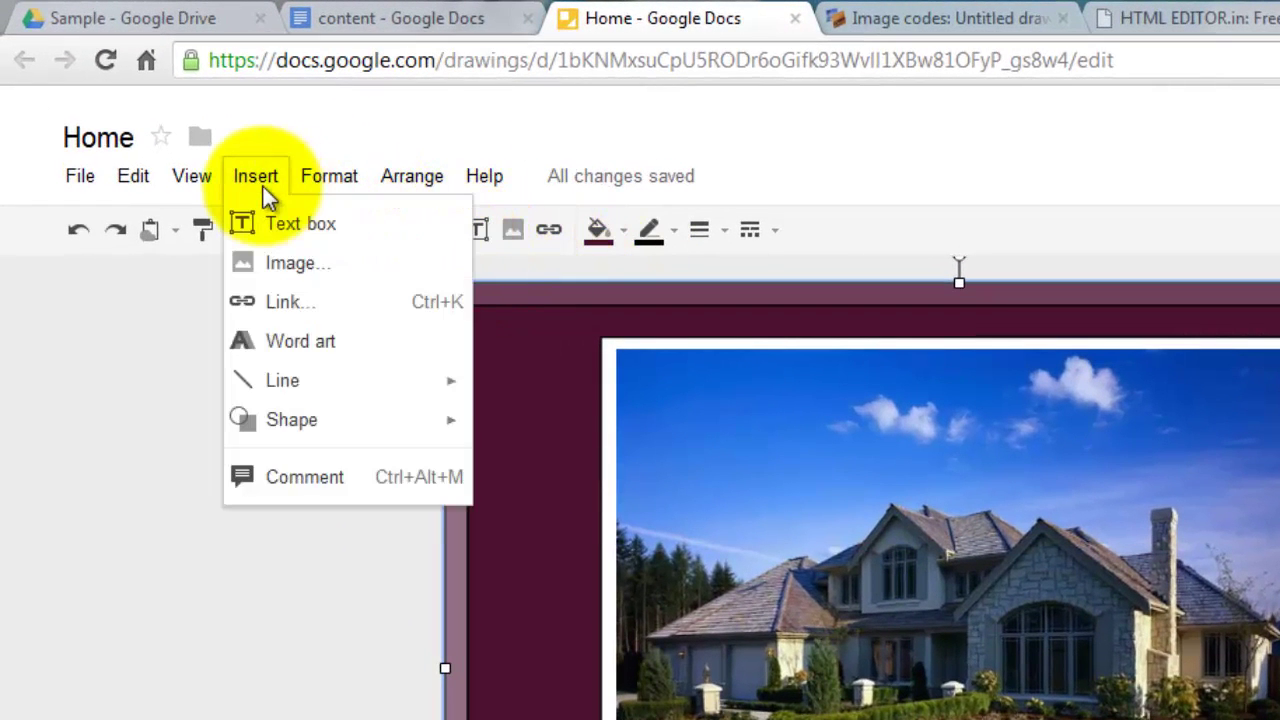
pyautogui.click(290, 345)
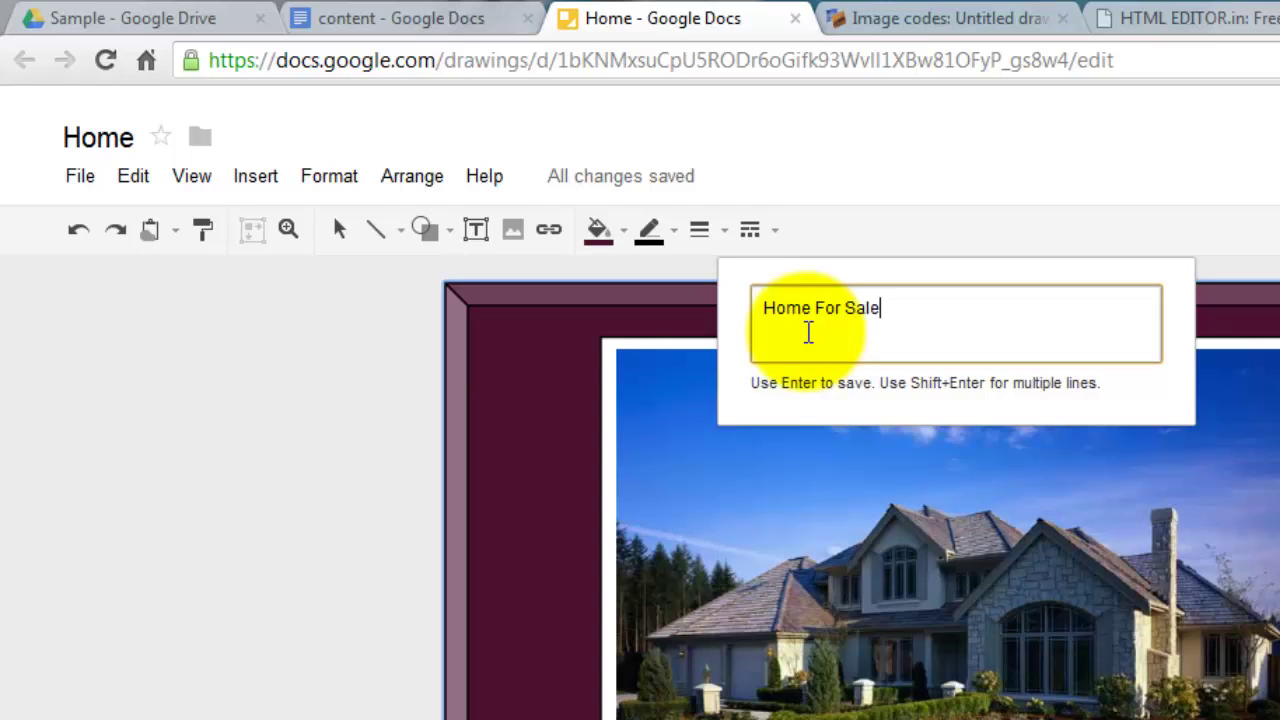
pyautogui.press('Return')
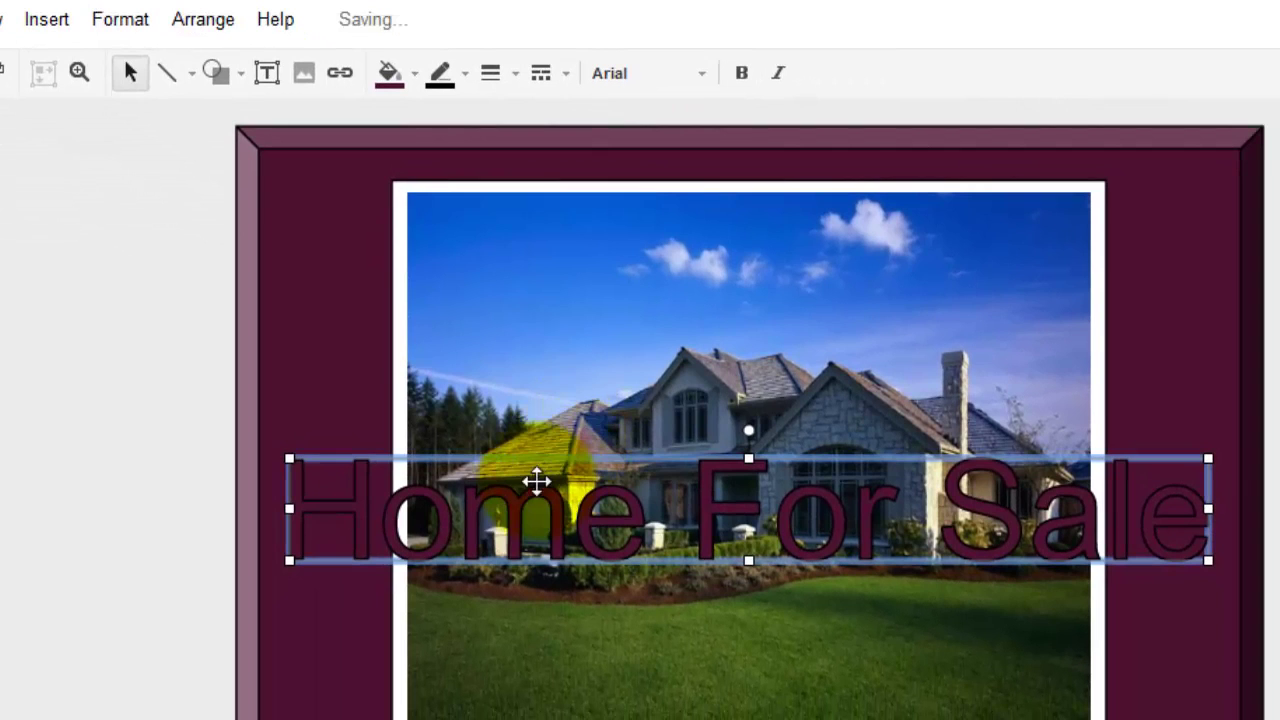
pyautogui.moveTo(537, 482); pyautogui.dragTo(541, 222)
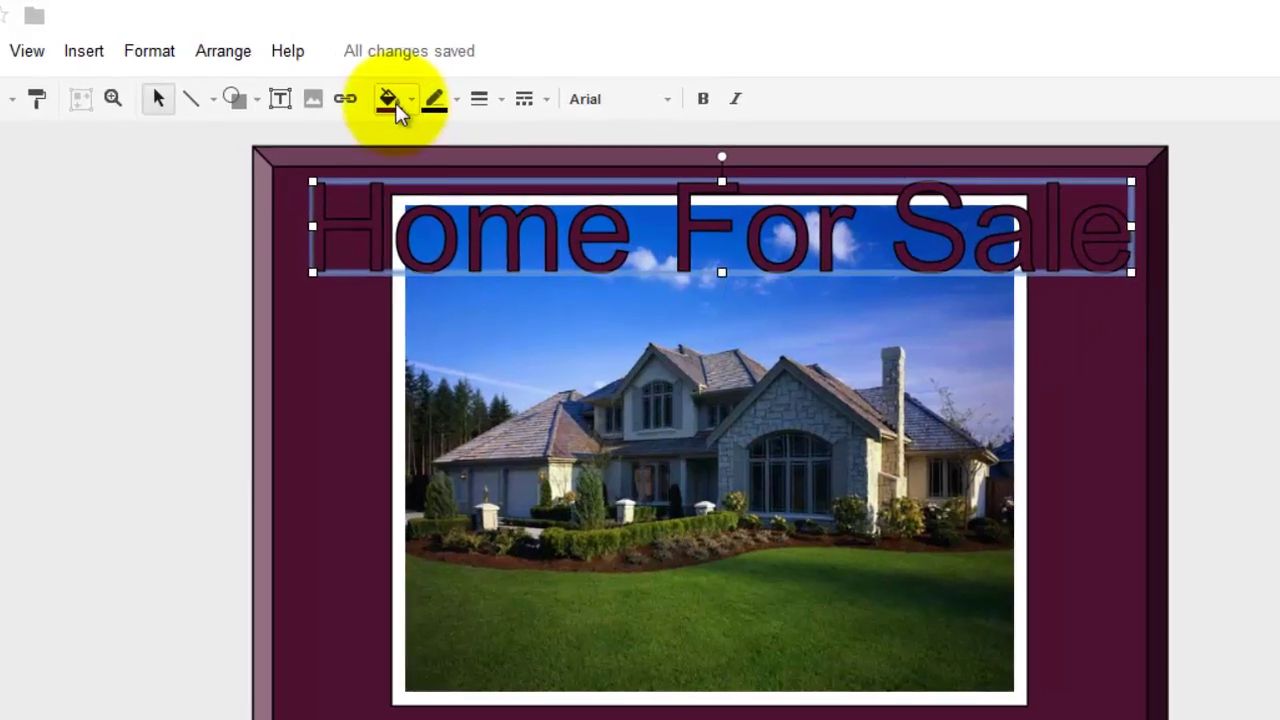
# Fill the word art red and give it a black outline, initially 3px
pyautogui.click(382, 99)
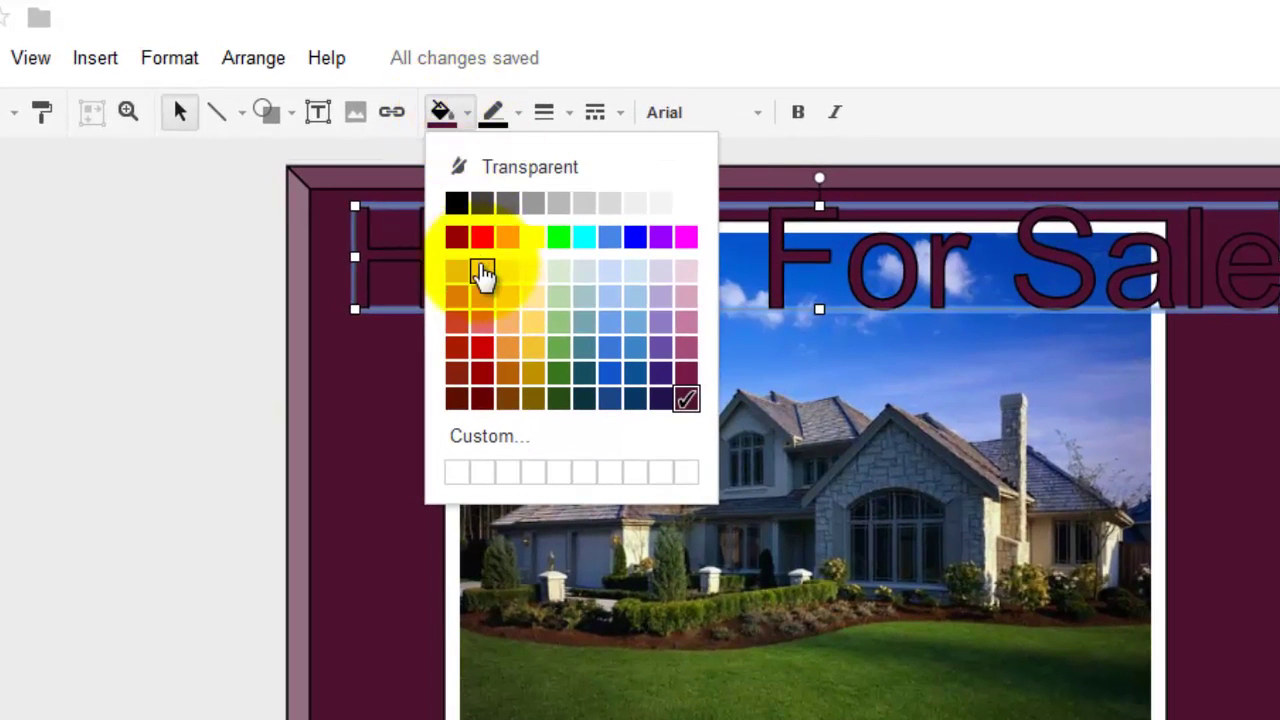
pyautogui.click(462, 228)
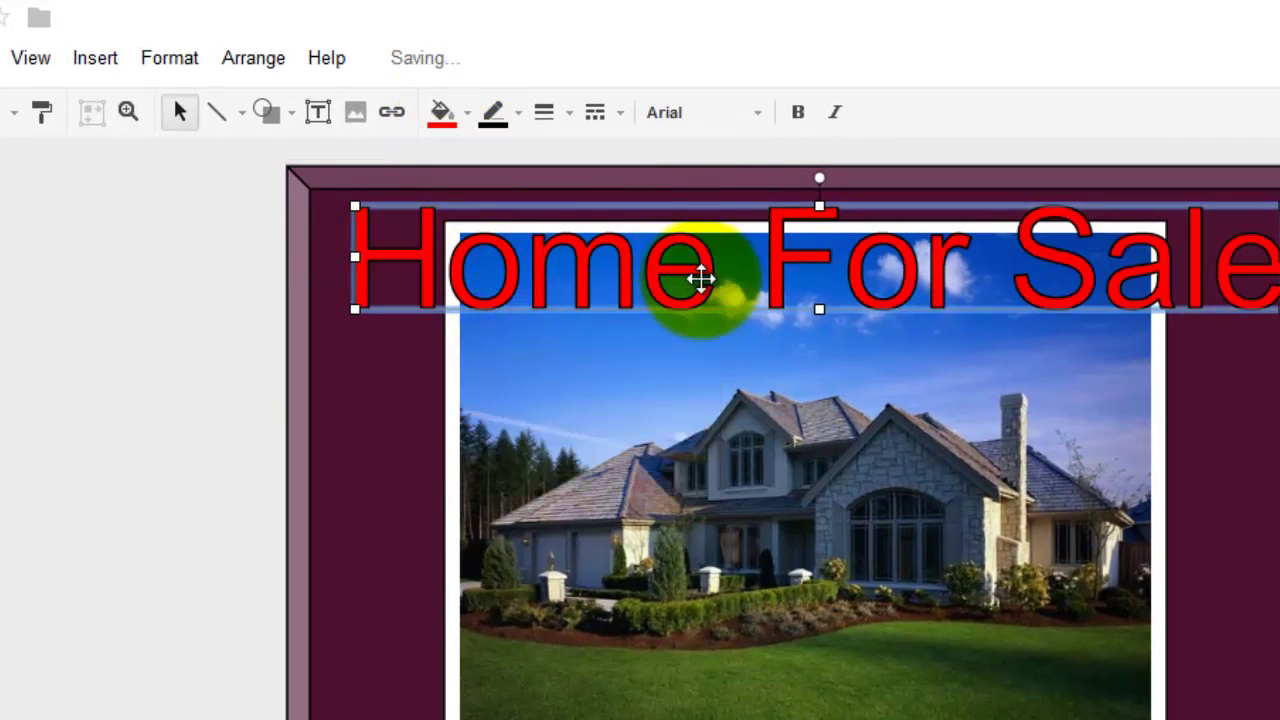
pyautogui.click(516, 128)
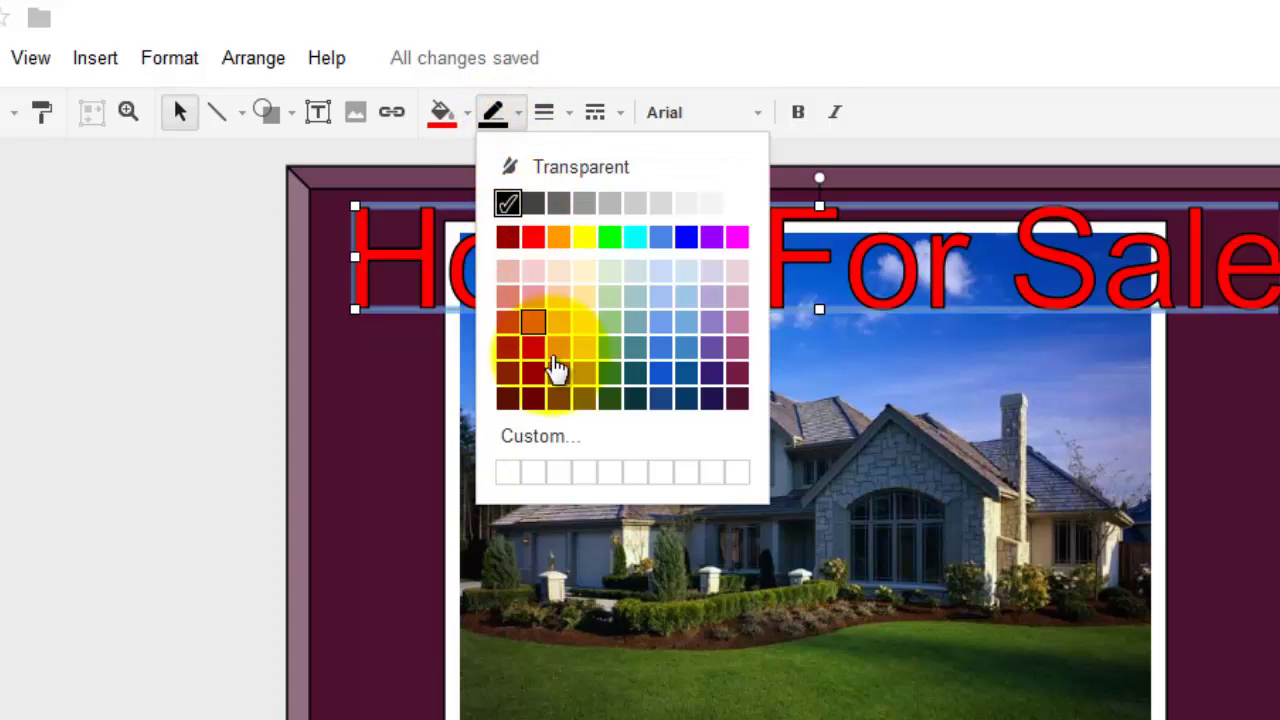
pyautogui.click(690, 245)
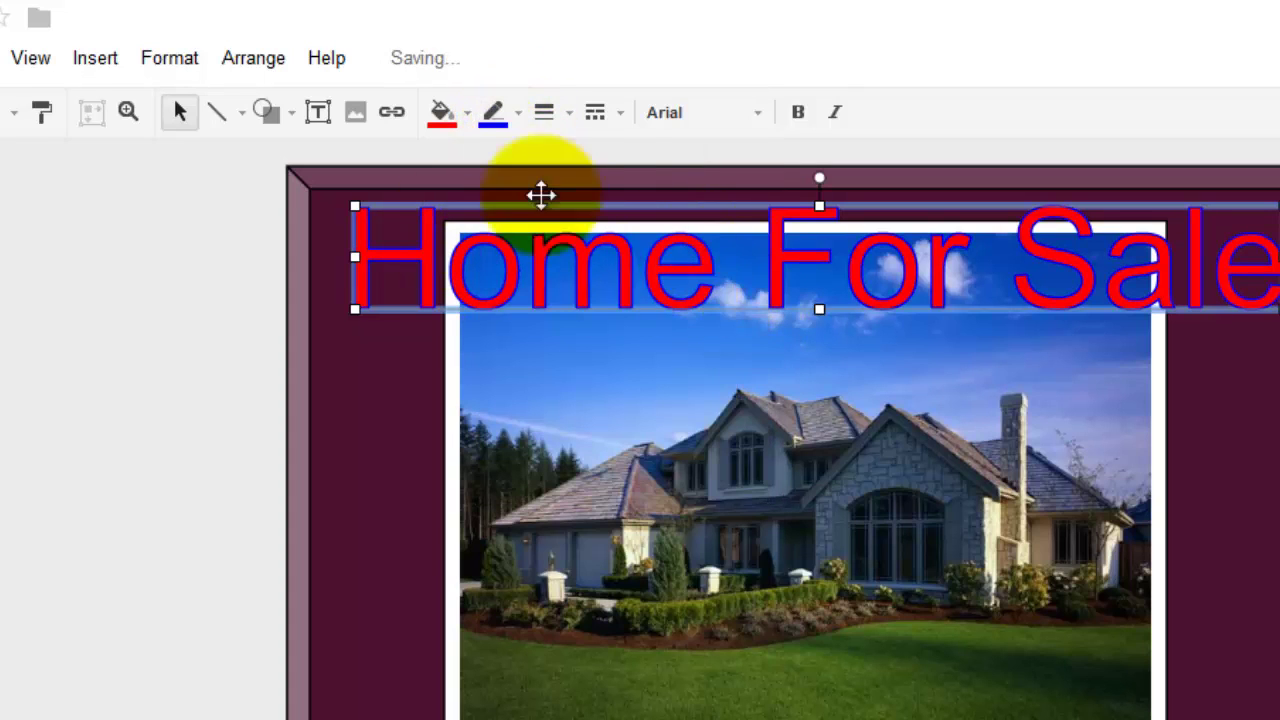
pyautogui.click(514, 124)
pyautogui.click(507, 203)
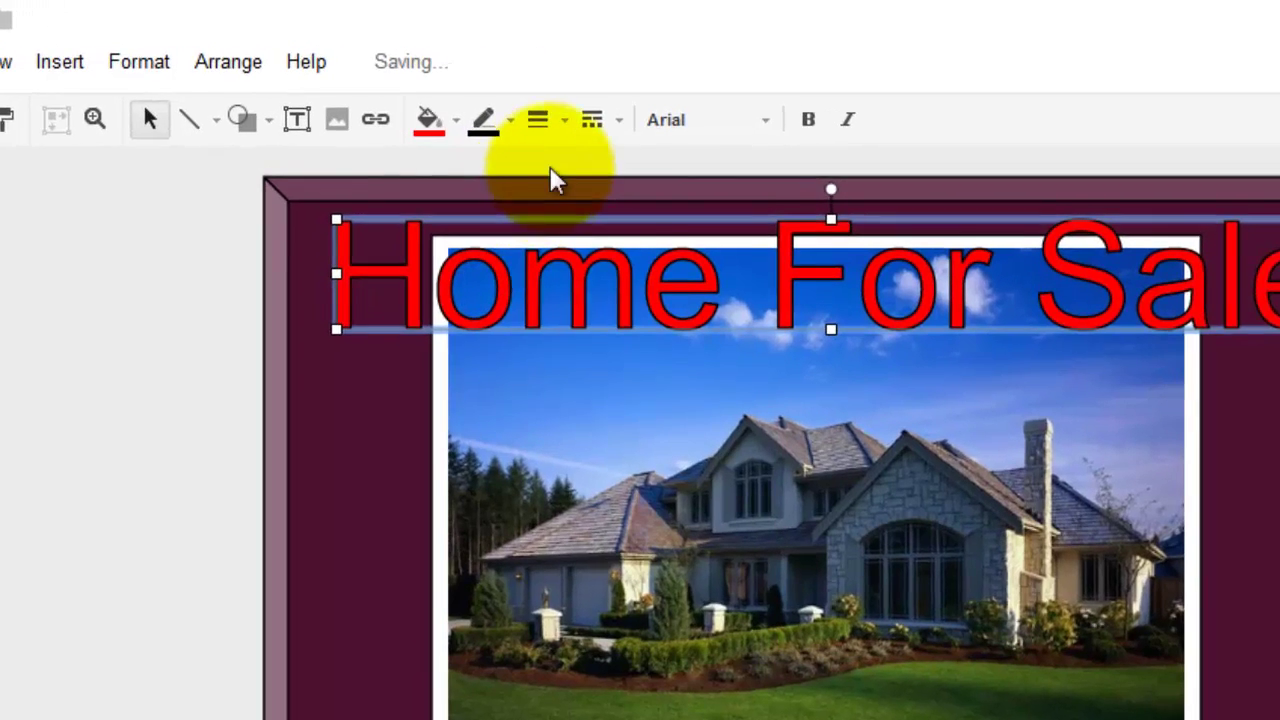
pyautogui.click(567, 113)
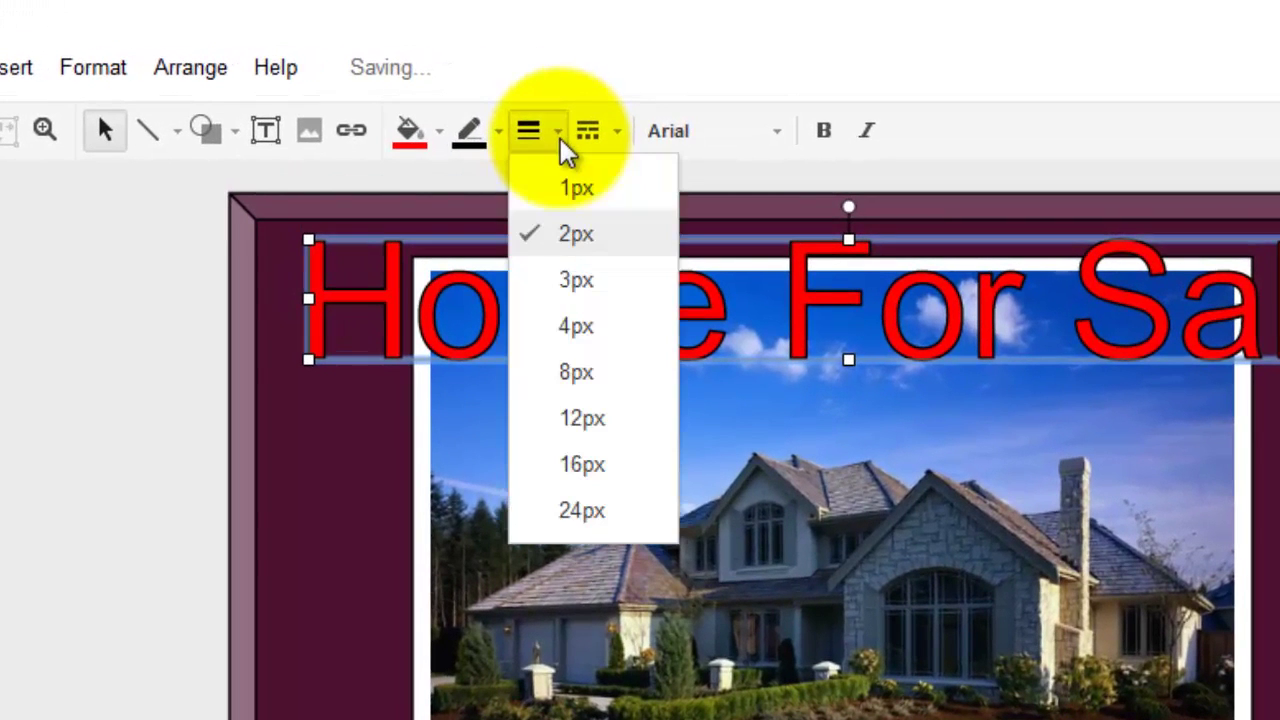
pyautogui.click(570, 281)
# Try 4px and 8px outlines, then settle on a thin 2px black outline
pyautogui.click(507, 128)
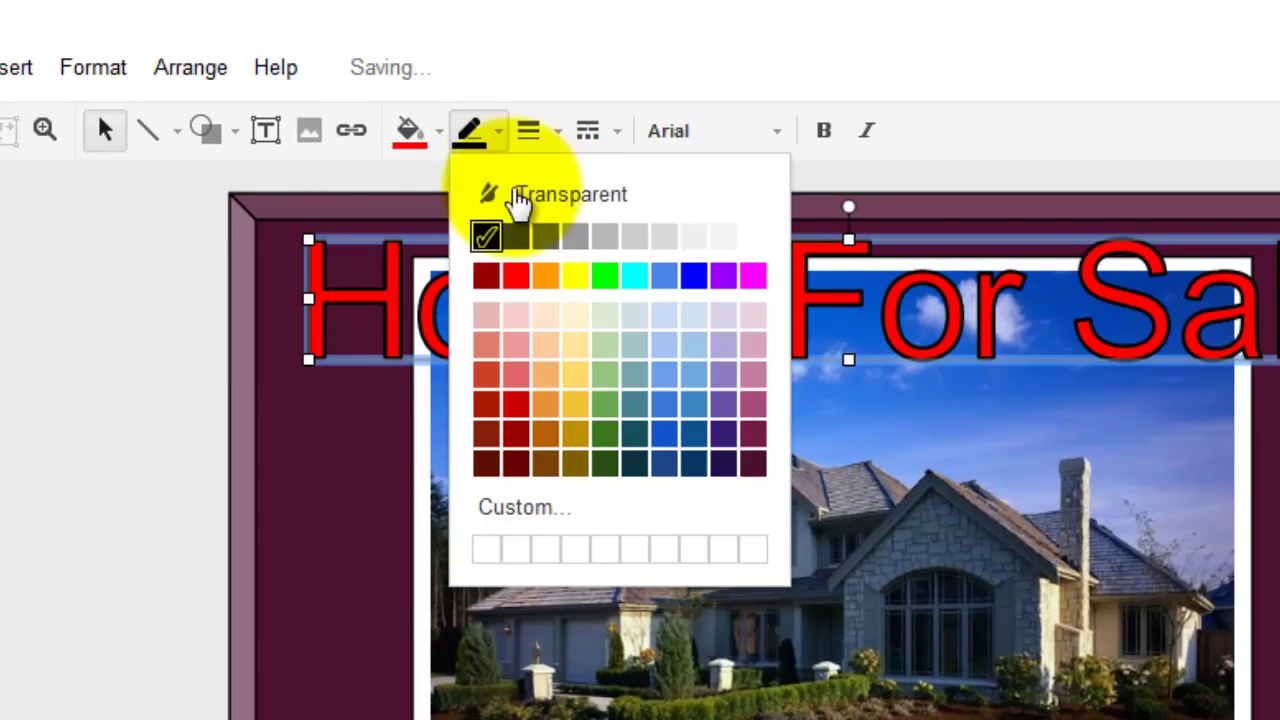
pyautogui.click(532, 138)
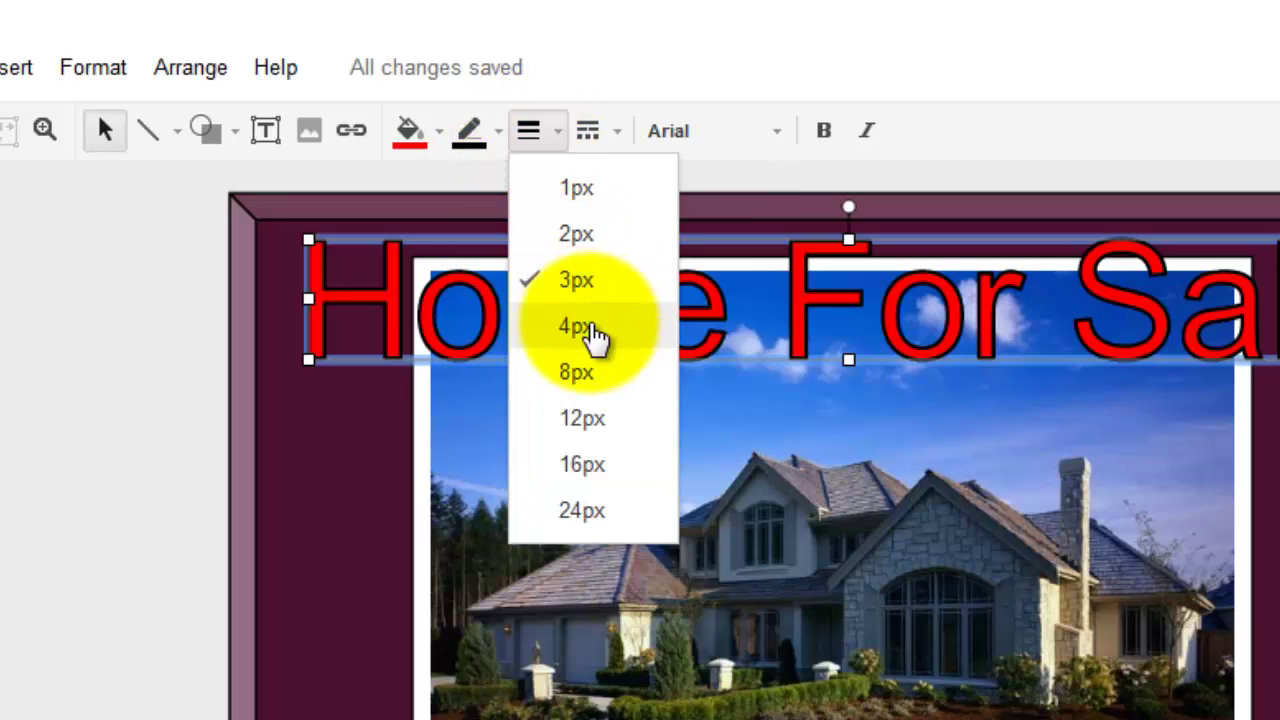
pyautogui.click(589, 328)
pyautogui.click(552, 133)
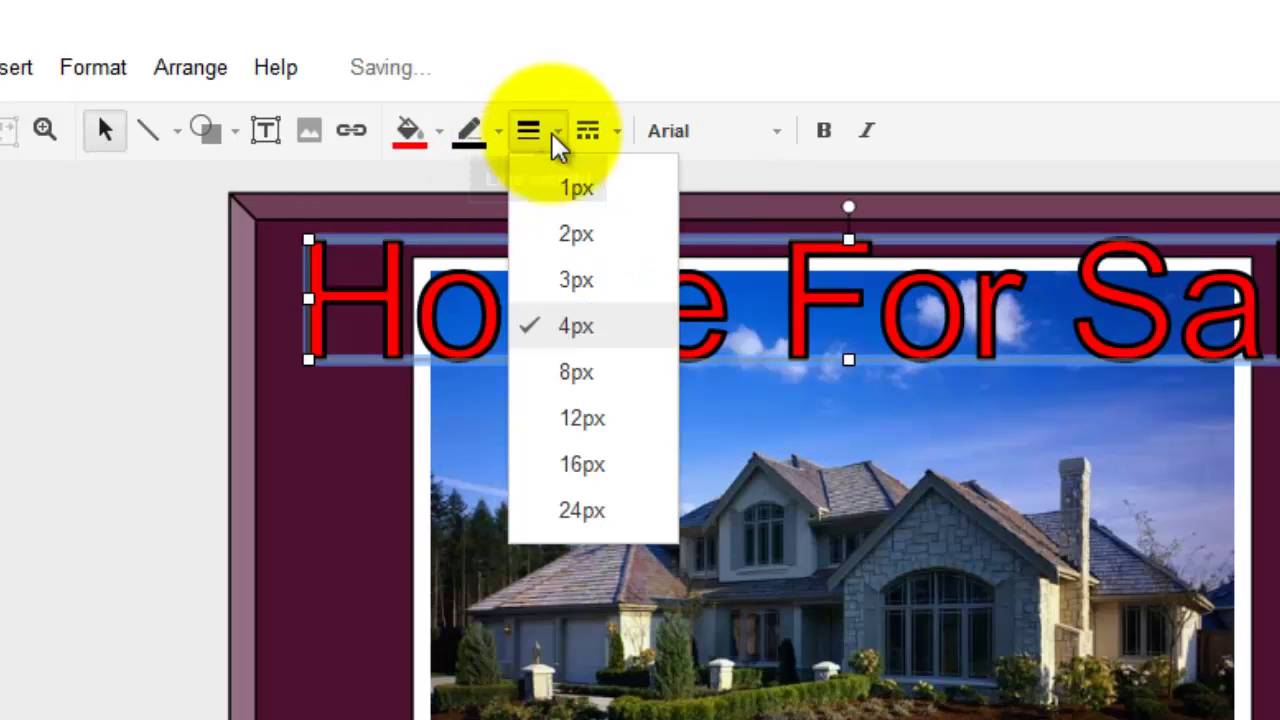
pyautogui.click(589, 378)
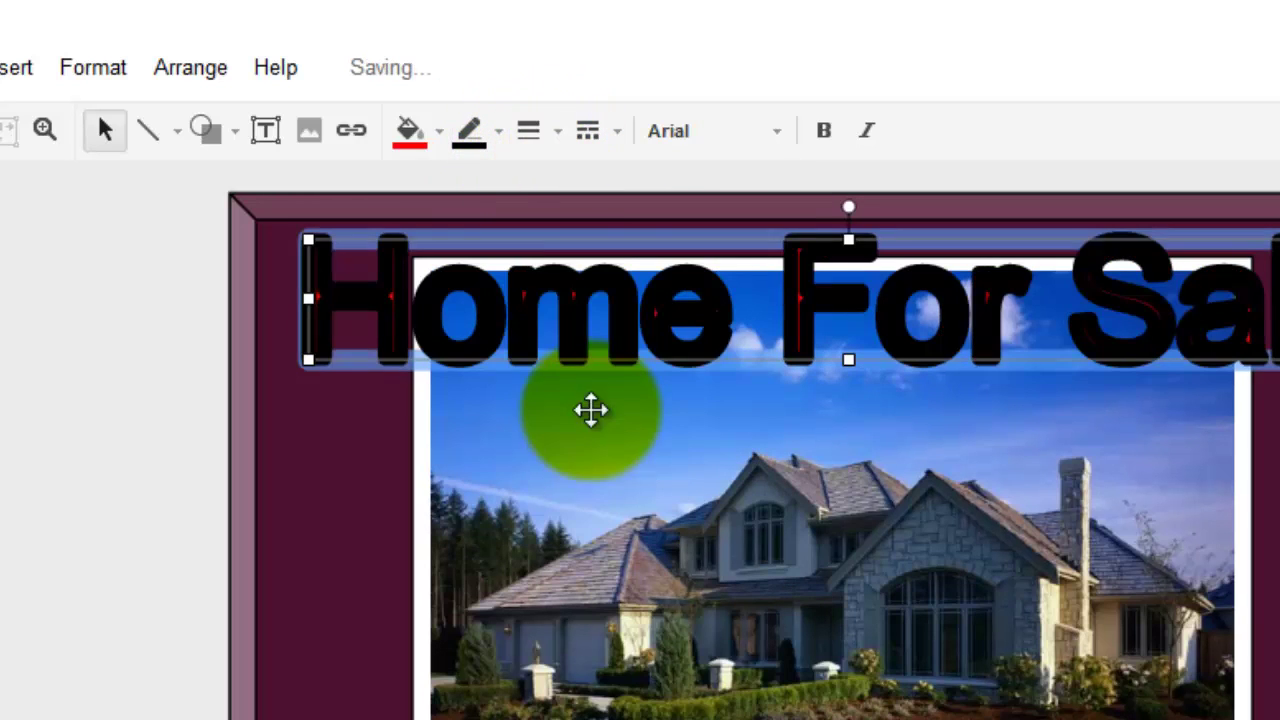
pyautogui.click(557, 136)
pyautogui.click(590, 236)
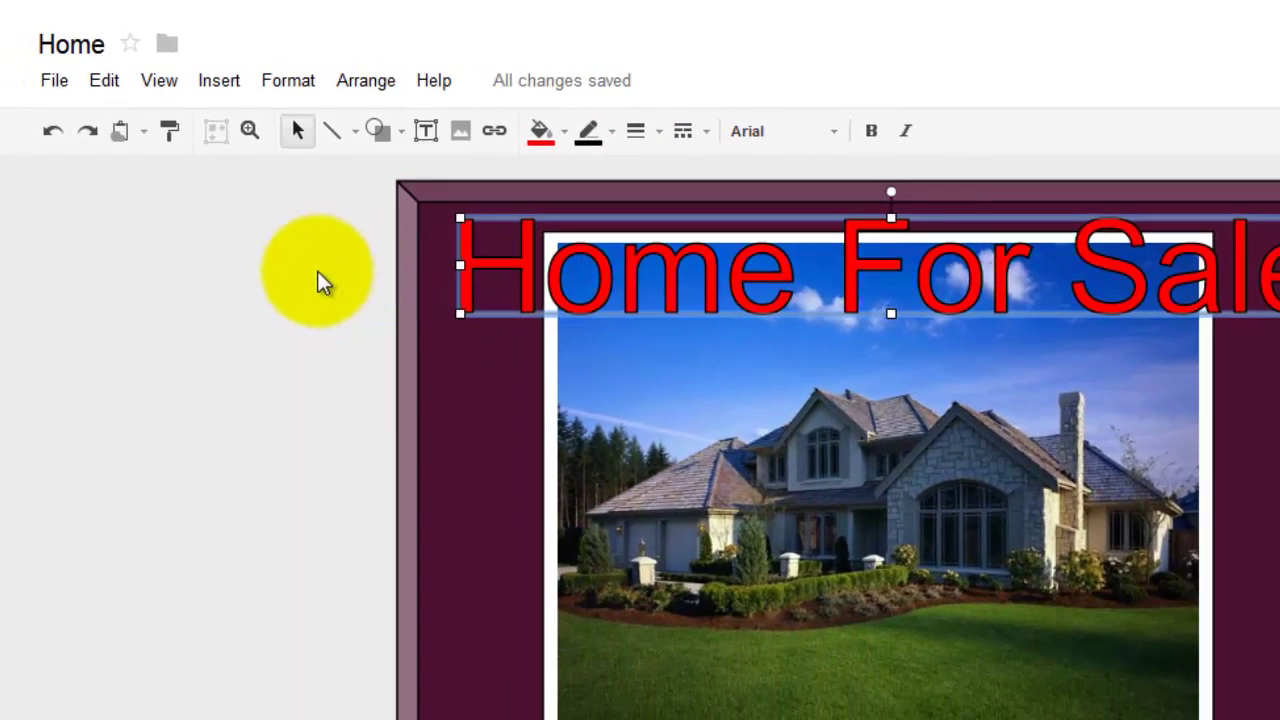
pyautogui.click(565, 270)
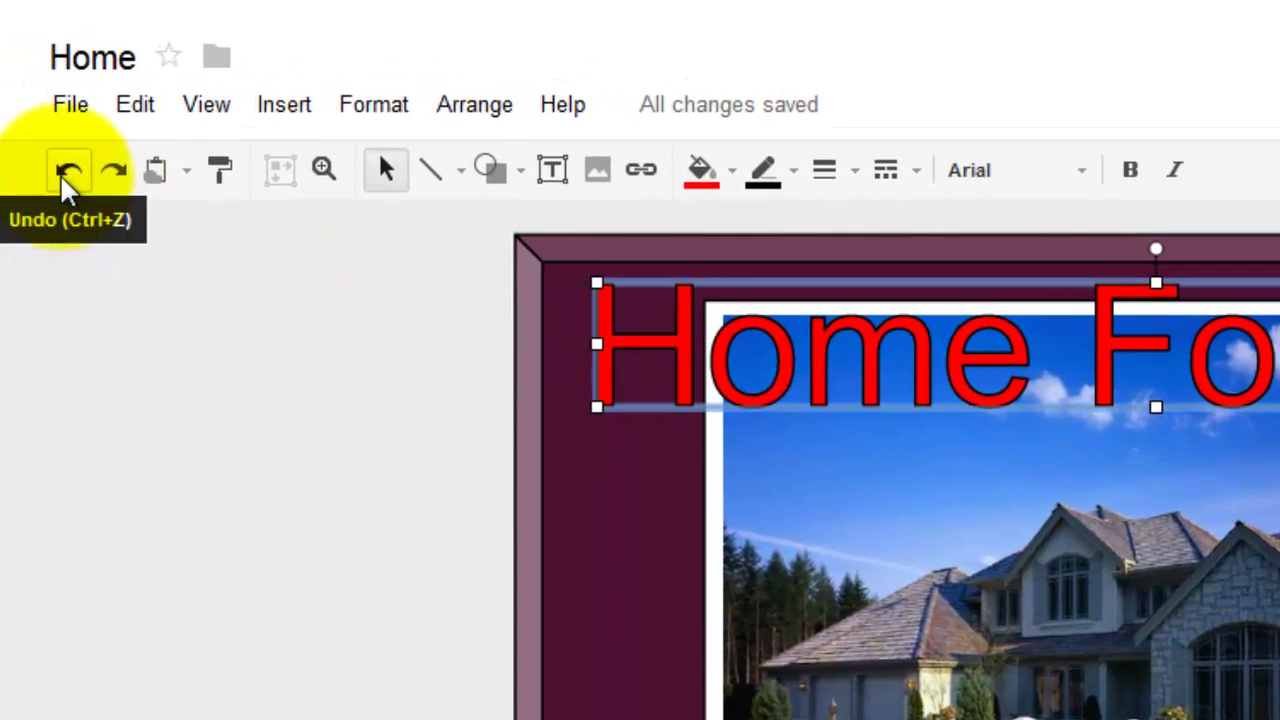
pyautogui.click(70, 172)
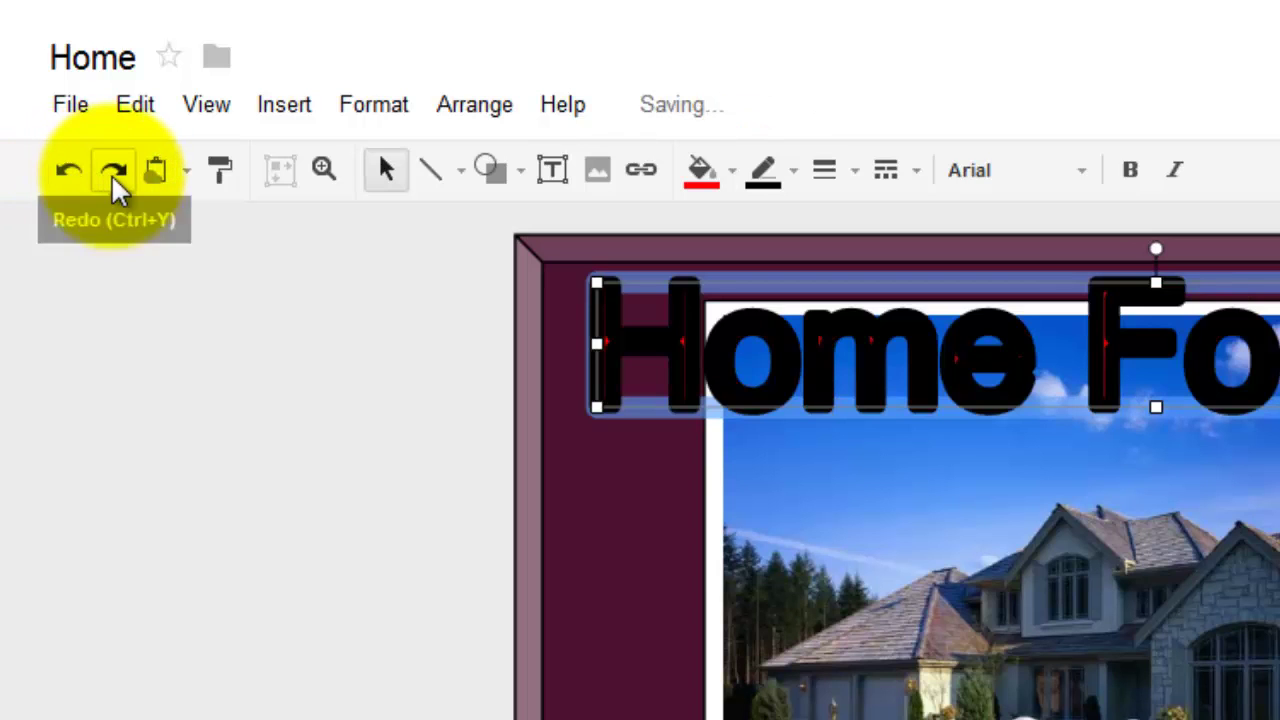
pyautogui.click(112, 172)
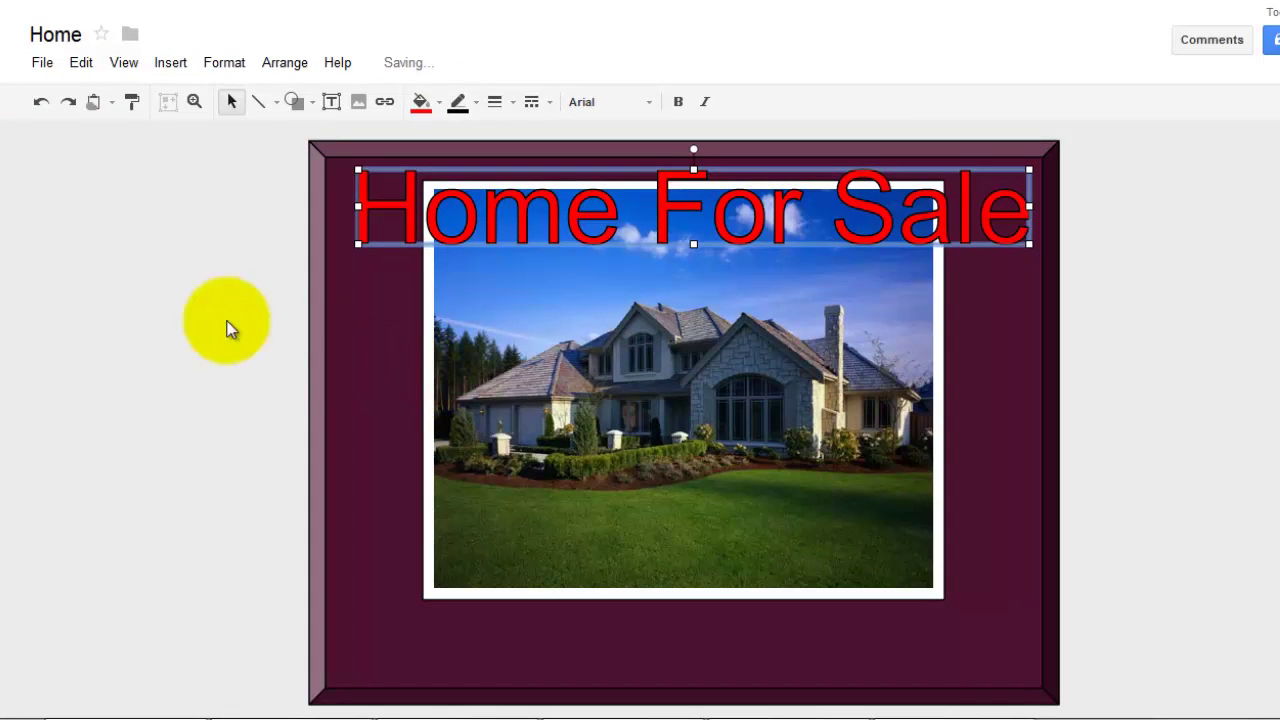
pyautogui.click(335, 490)
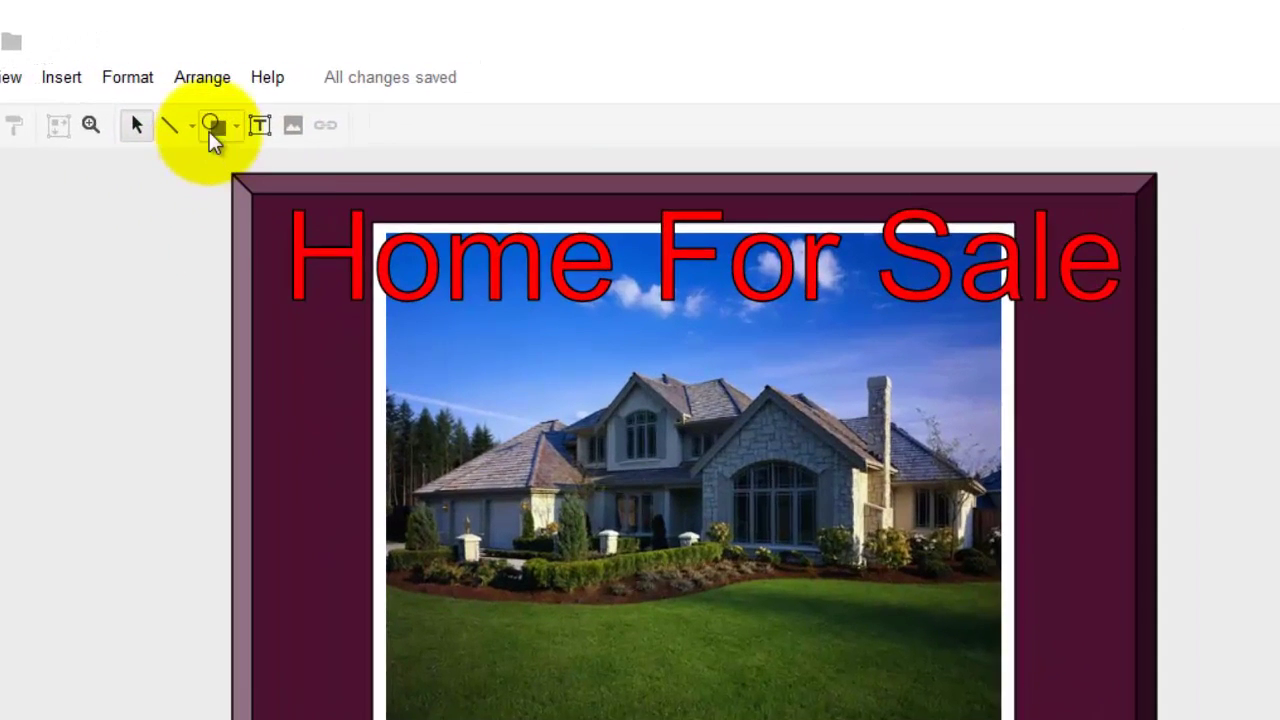
# Draw a rectangle below the house photo and fill it with light pink
pyautogui.click(294, 101)
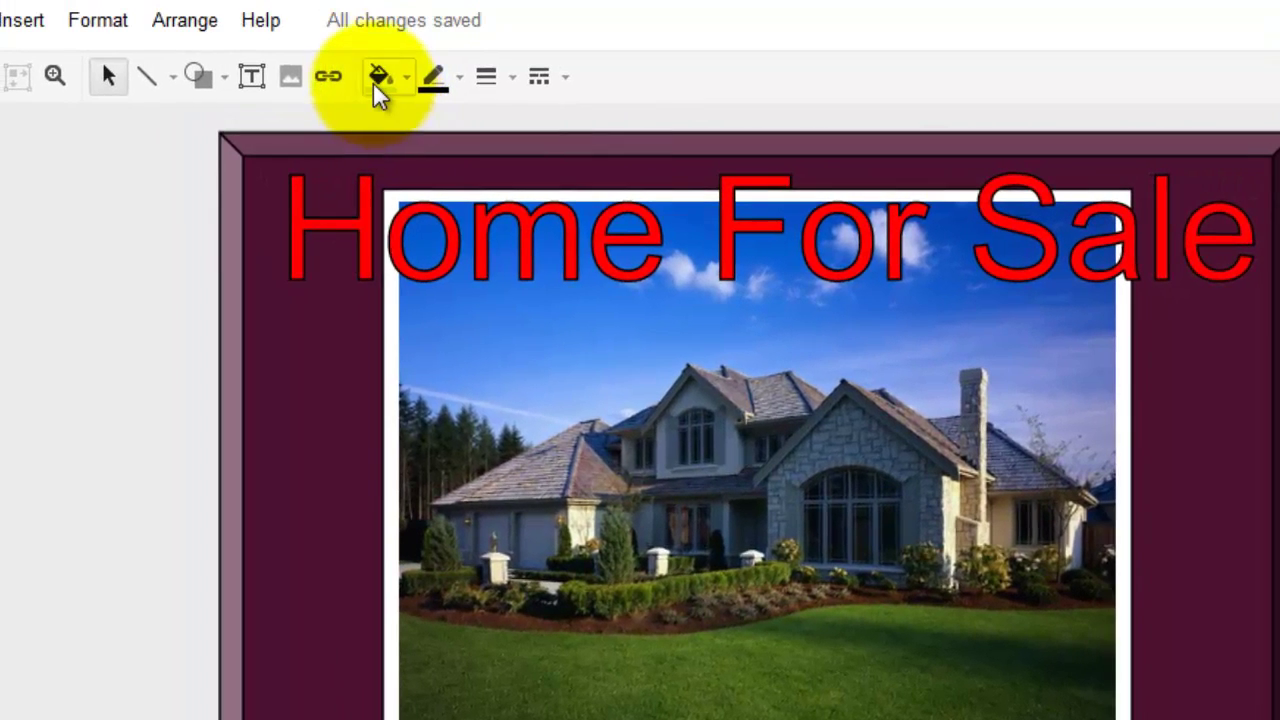
pyautogui.click(375, 80)
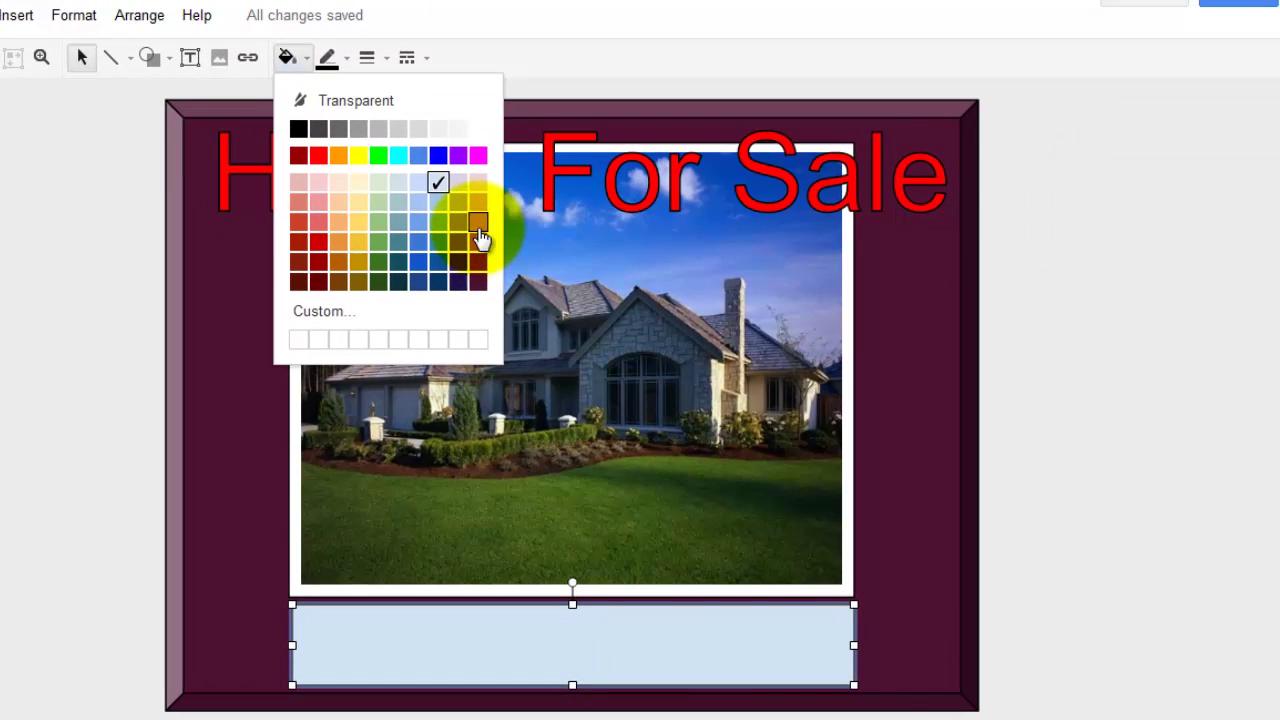
pyautogui.click(479, 204)
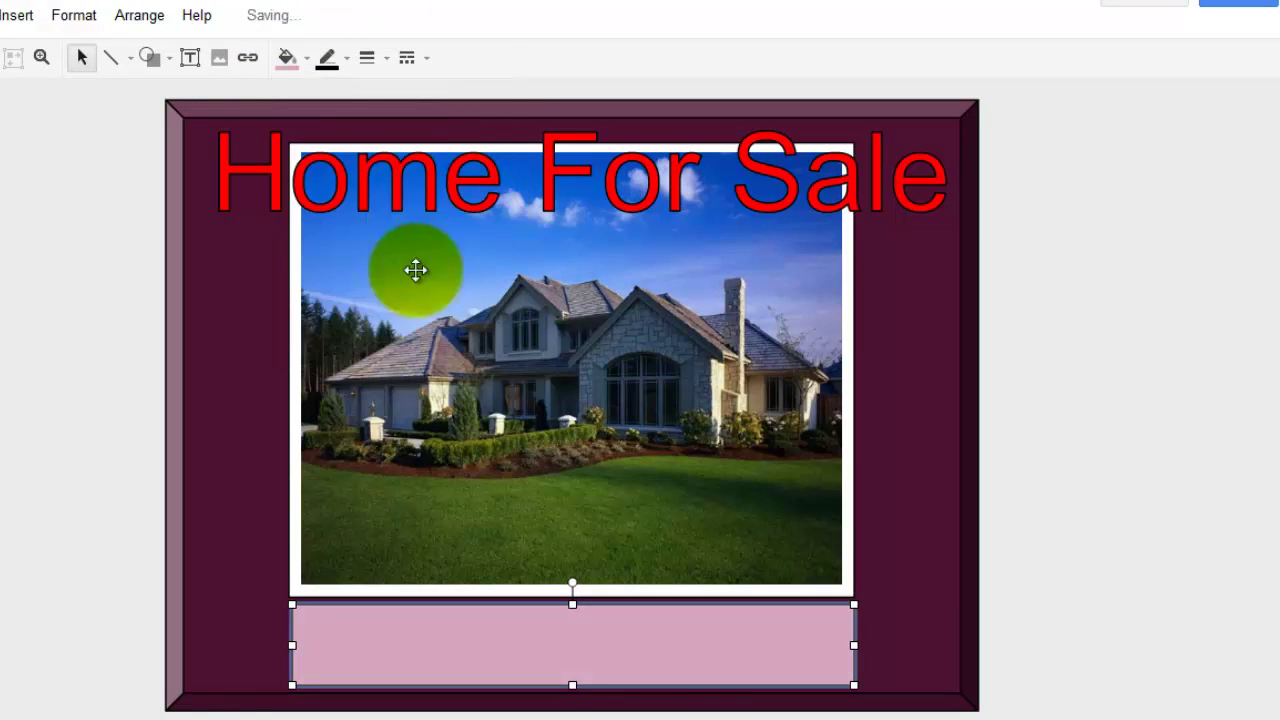
pyautogui.click(257, 600)
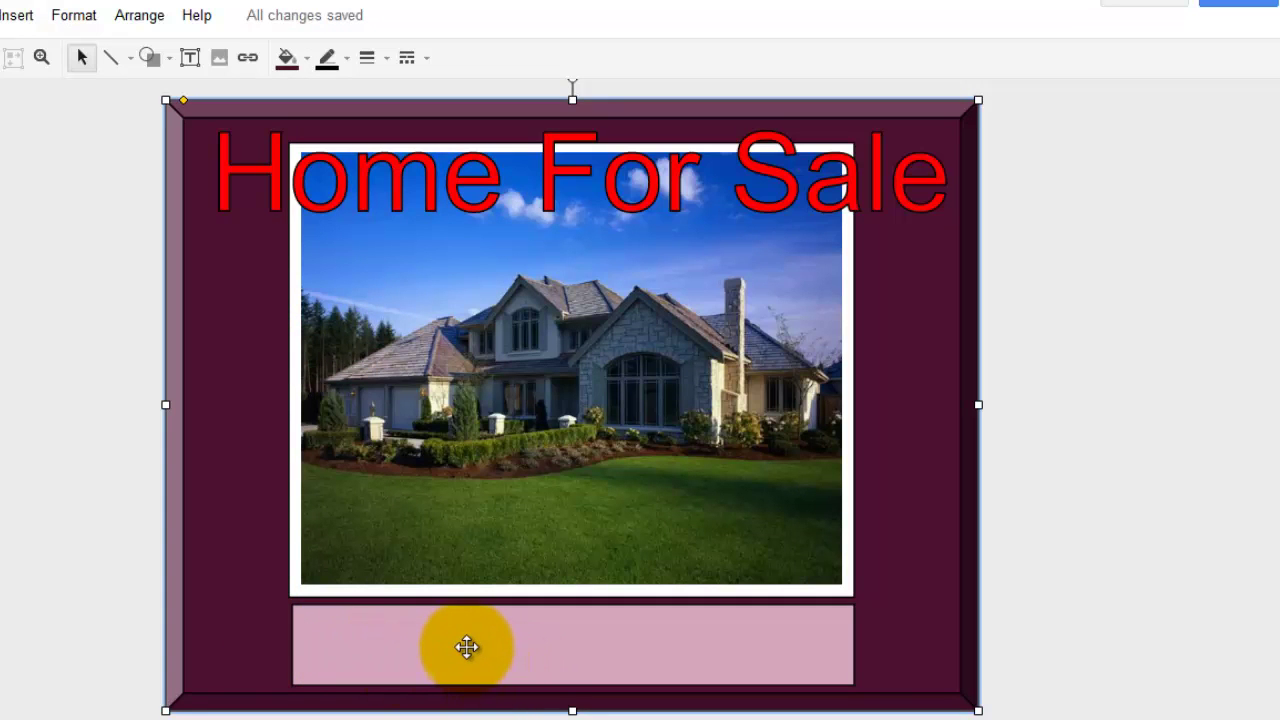
# Start a text box over the pink rectangle
pyautogui.click(469, 649)
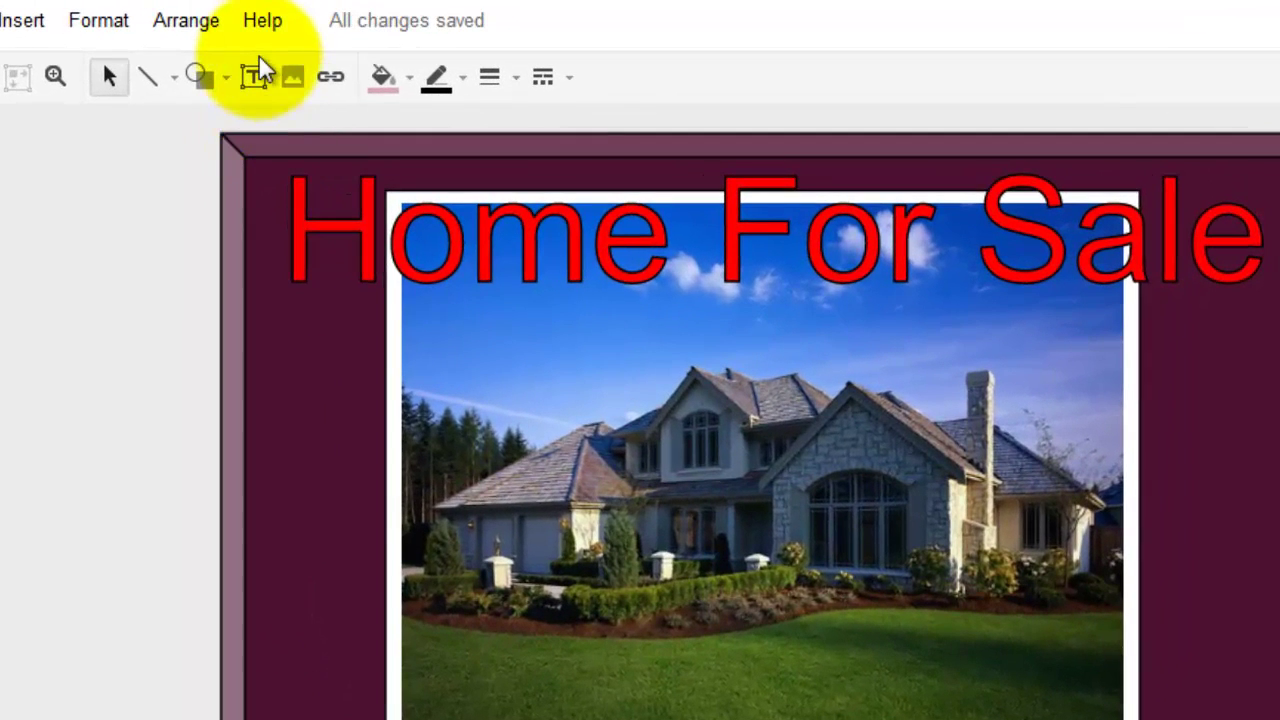
pyautogui.click(209, 63)
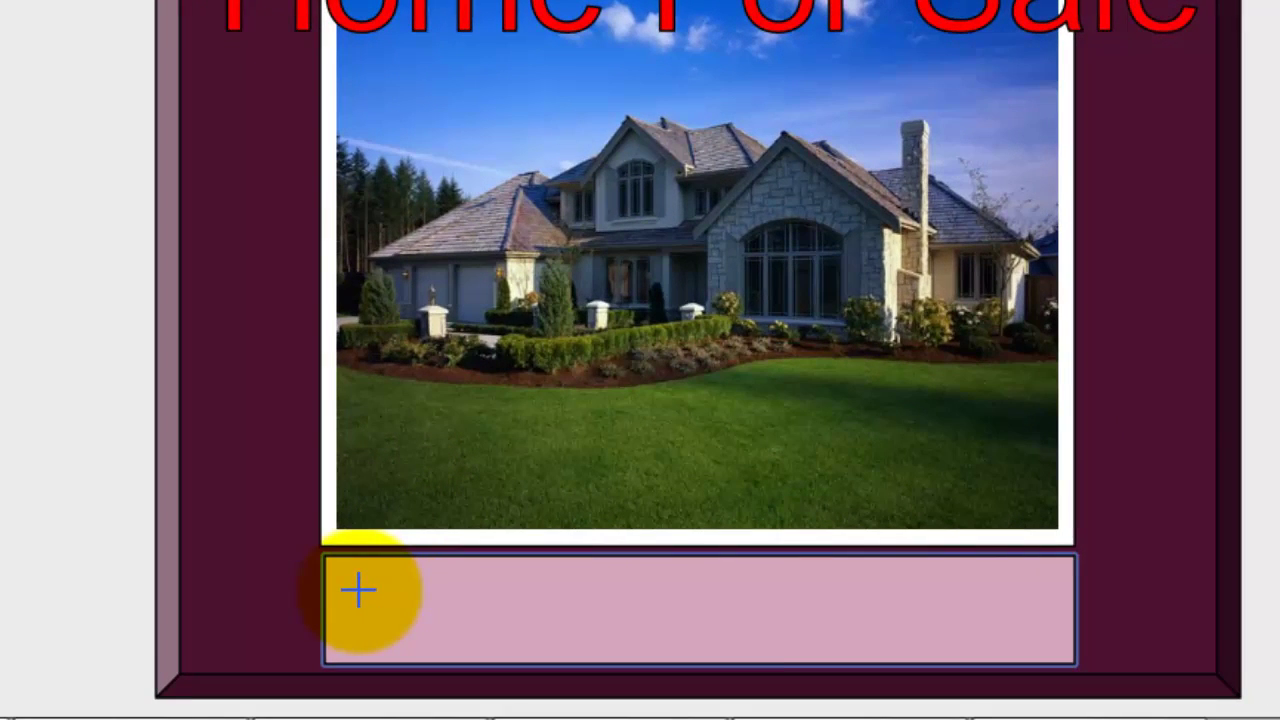
pyautogui.click(392, 714)
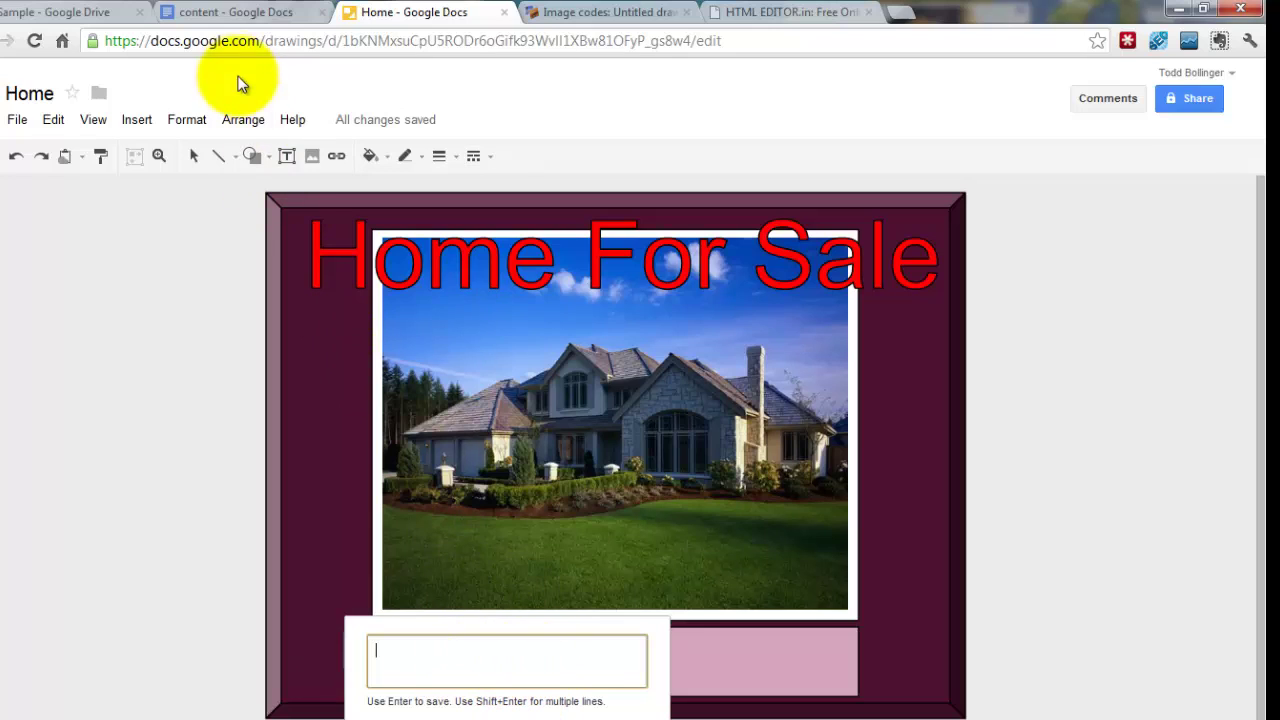
# Copy the two lines of contact text from the content document and return to the drawing
pyautogui.click(252, 27)
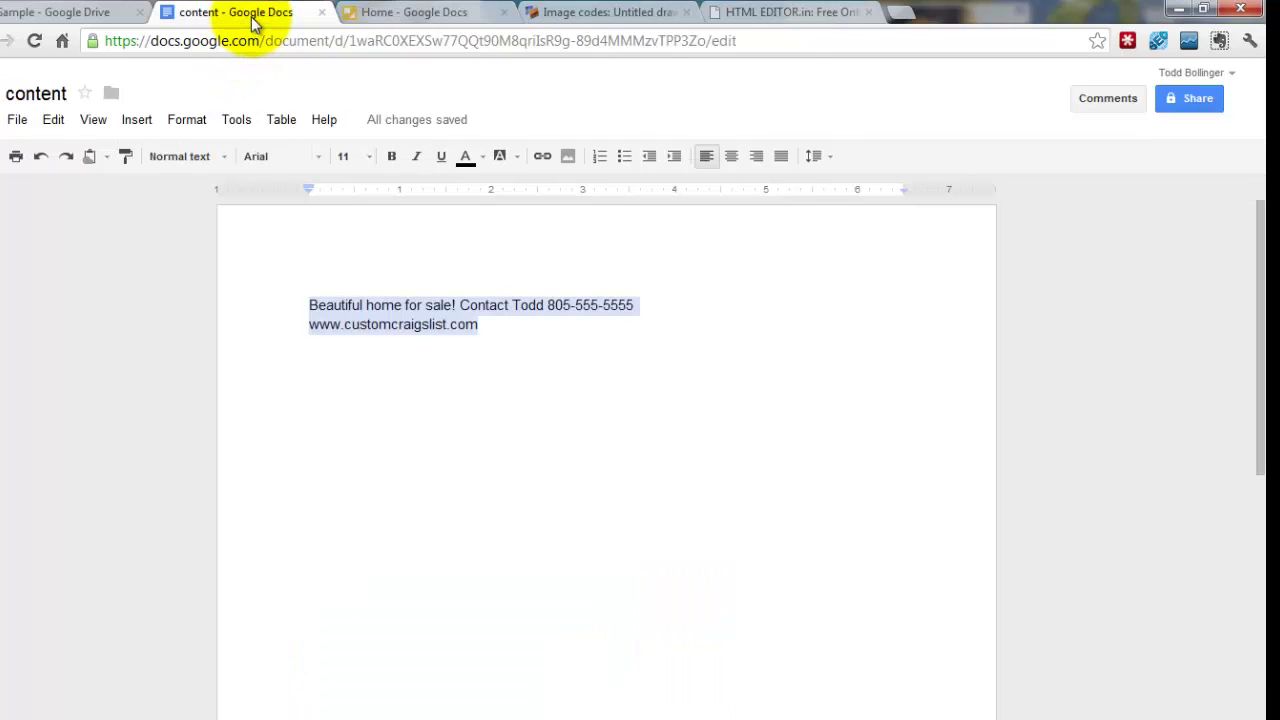
pyautogui.click(396, 340)
pyautogui.moveTo(500, 320); pyautogui.dragTo(334, 303)
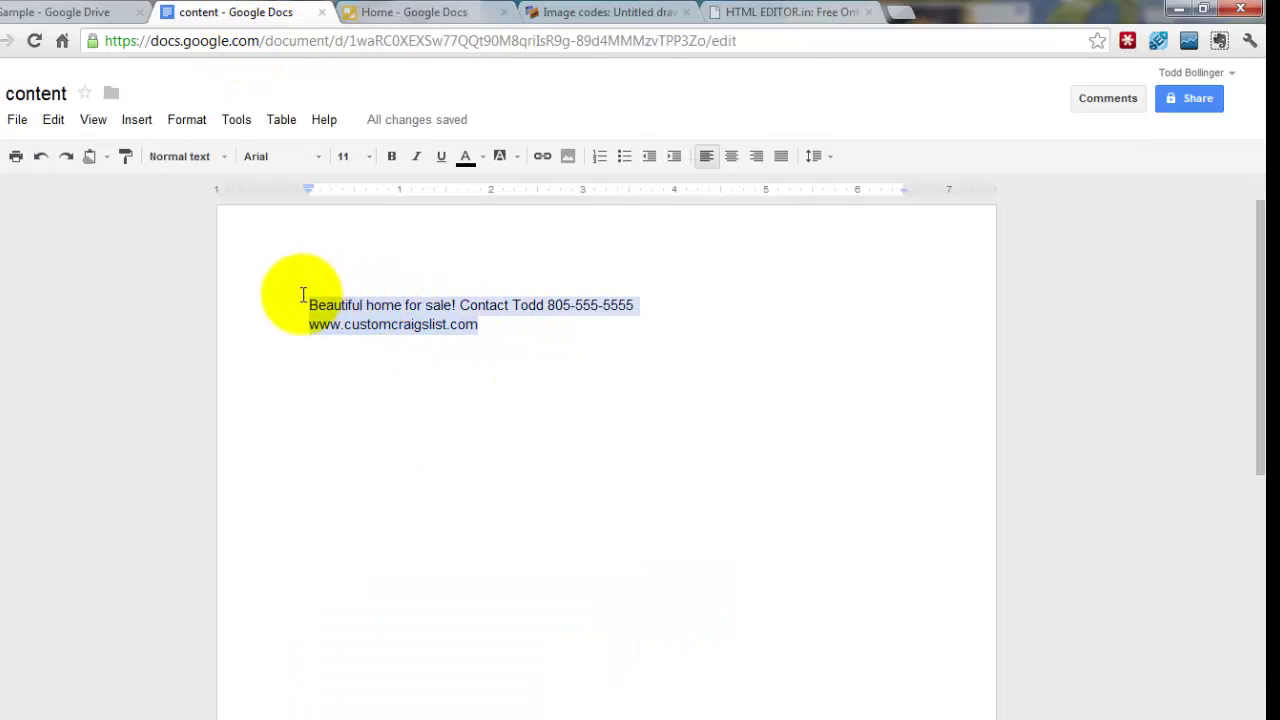
pyautogui.rightClick(347, 316)
pyautogui.click(414, 356)
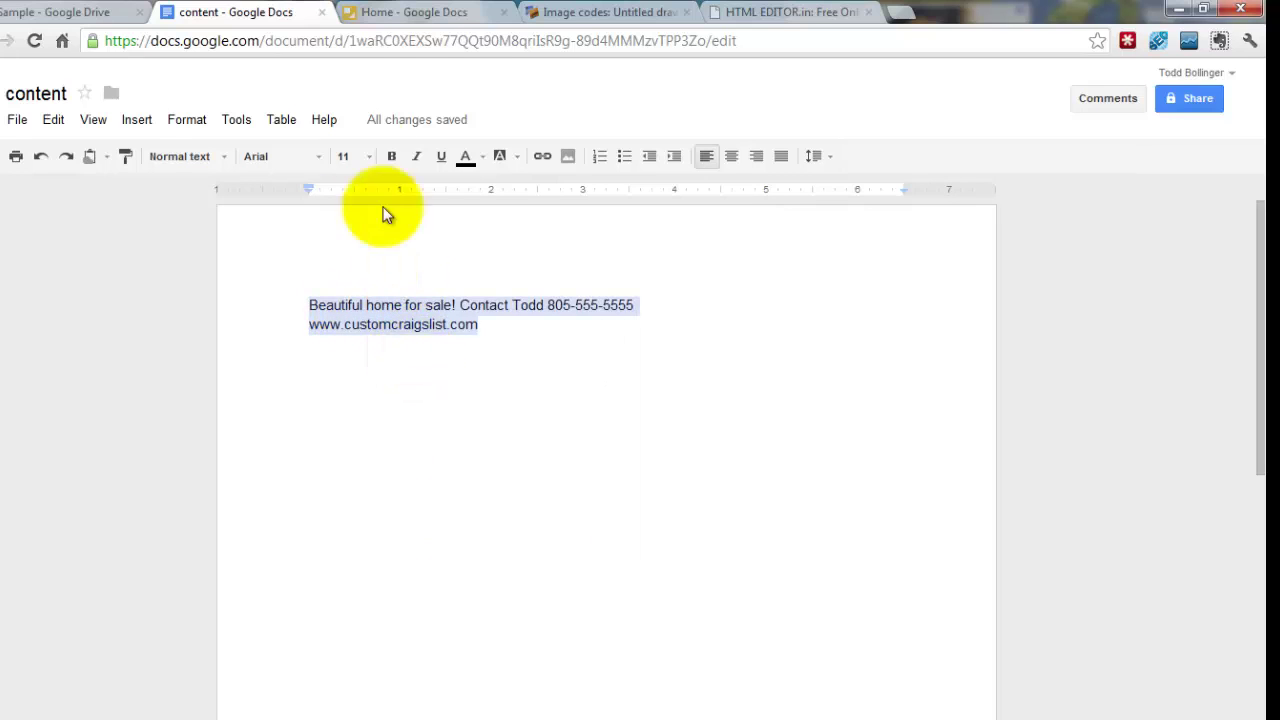
pyautogui.click(410, 14)
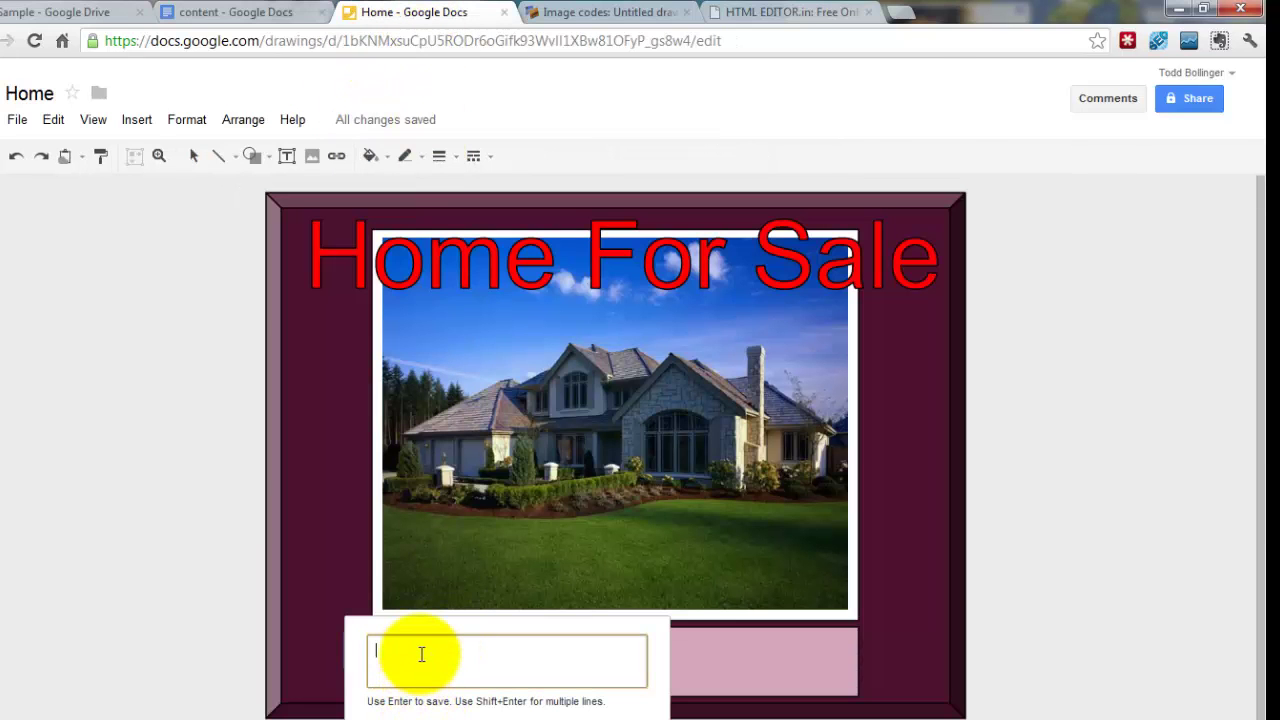
# Paste the contact text into a text box and set its font size to 18
pyautogui.hotkey('ctrl', 'v')
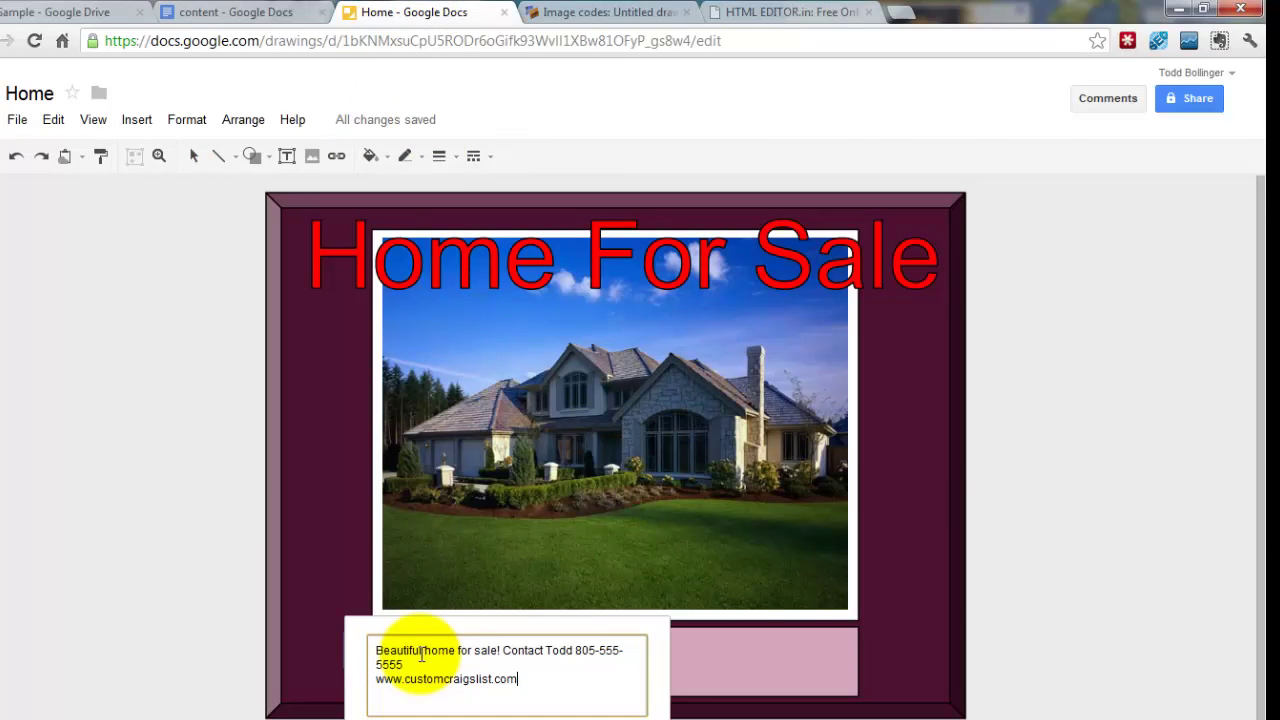
pyautogui.click(421, 655)
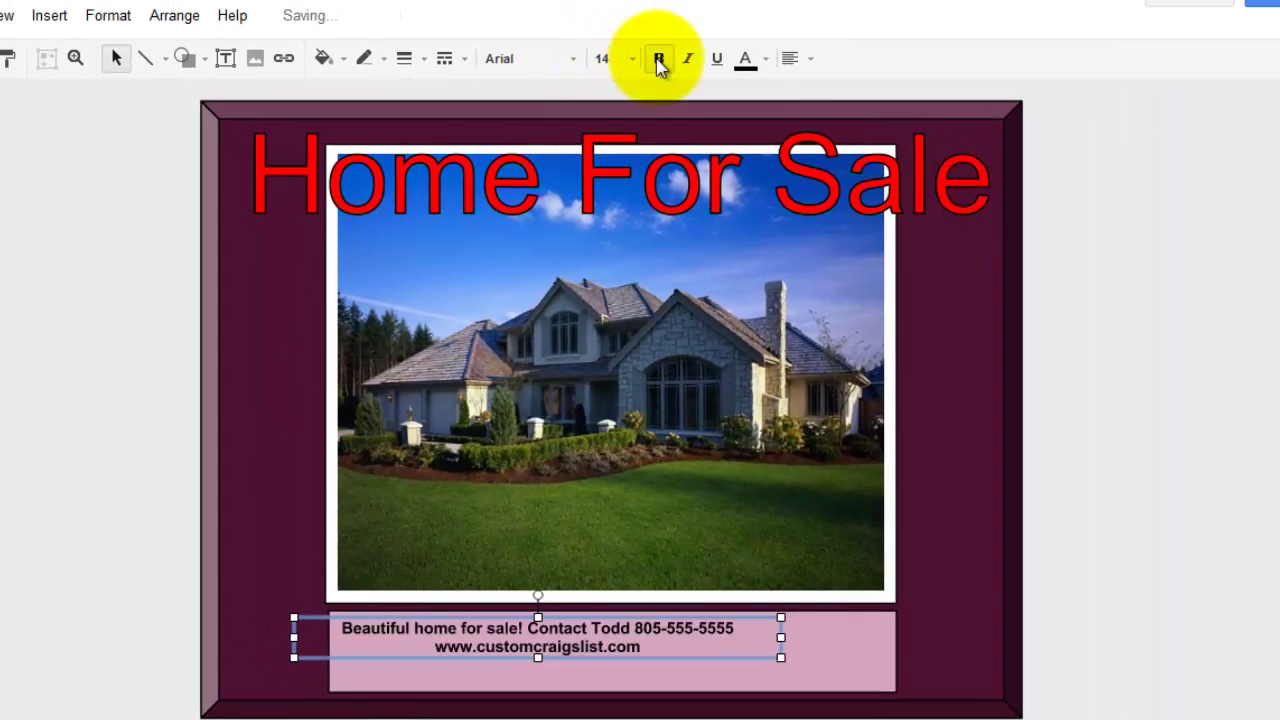
pyautogui.click(631, 60)
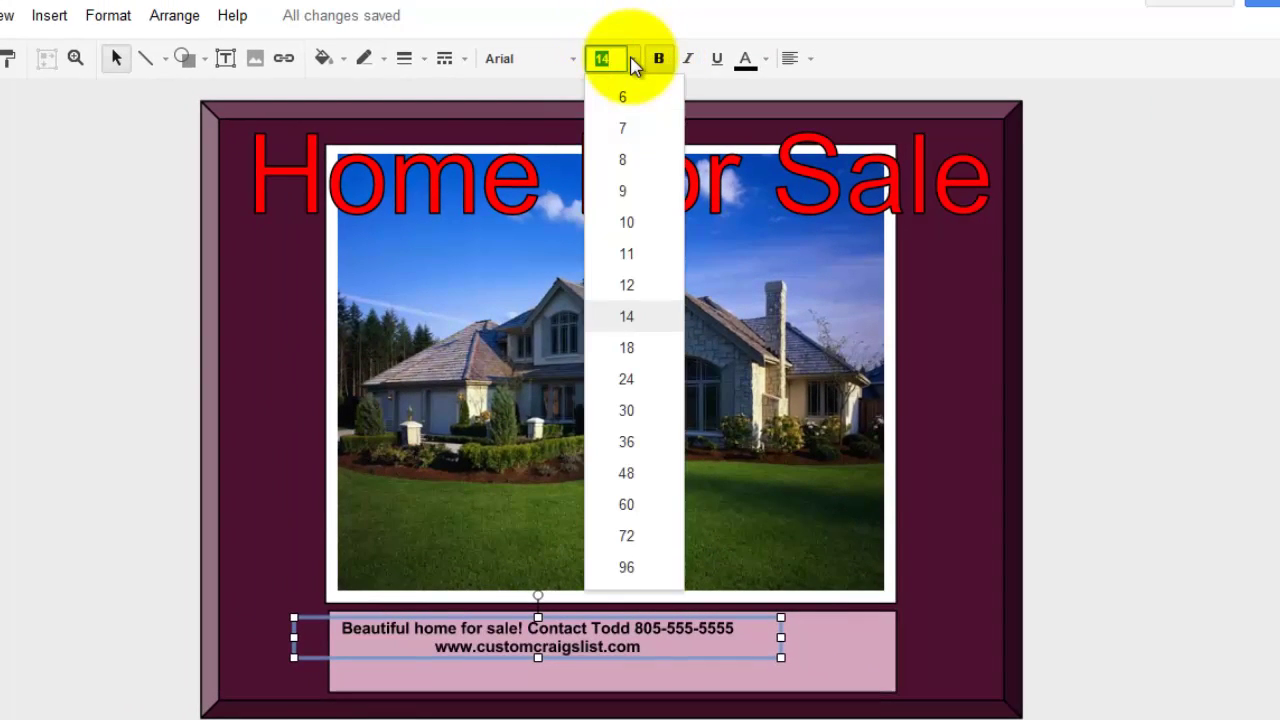
pyautogui.click(627, 348)
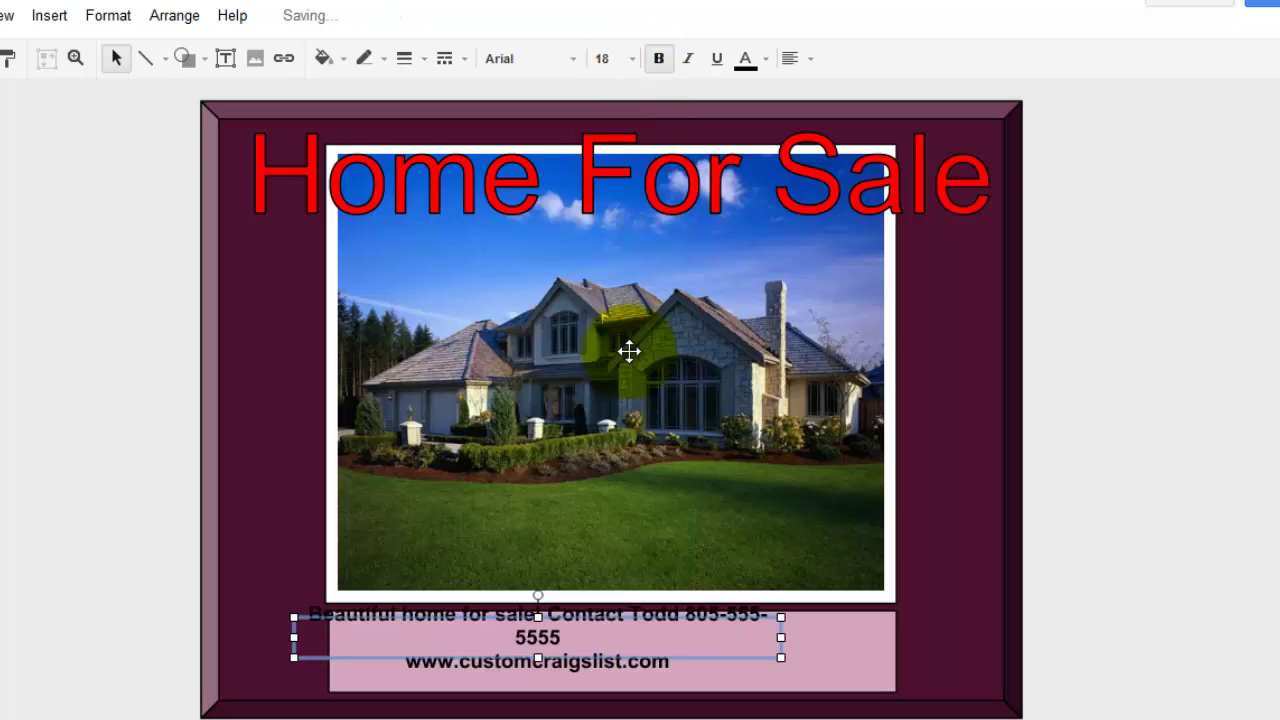
# Widen the contact text box to fit one line and nudge it into place on the pink box
pyautogui.click(768, 653)
pyautogui.moveTo(780, 642); pyautogui.dragTo(863, 646)
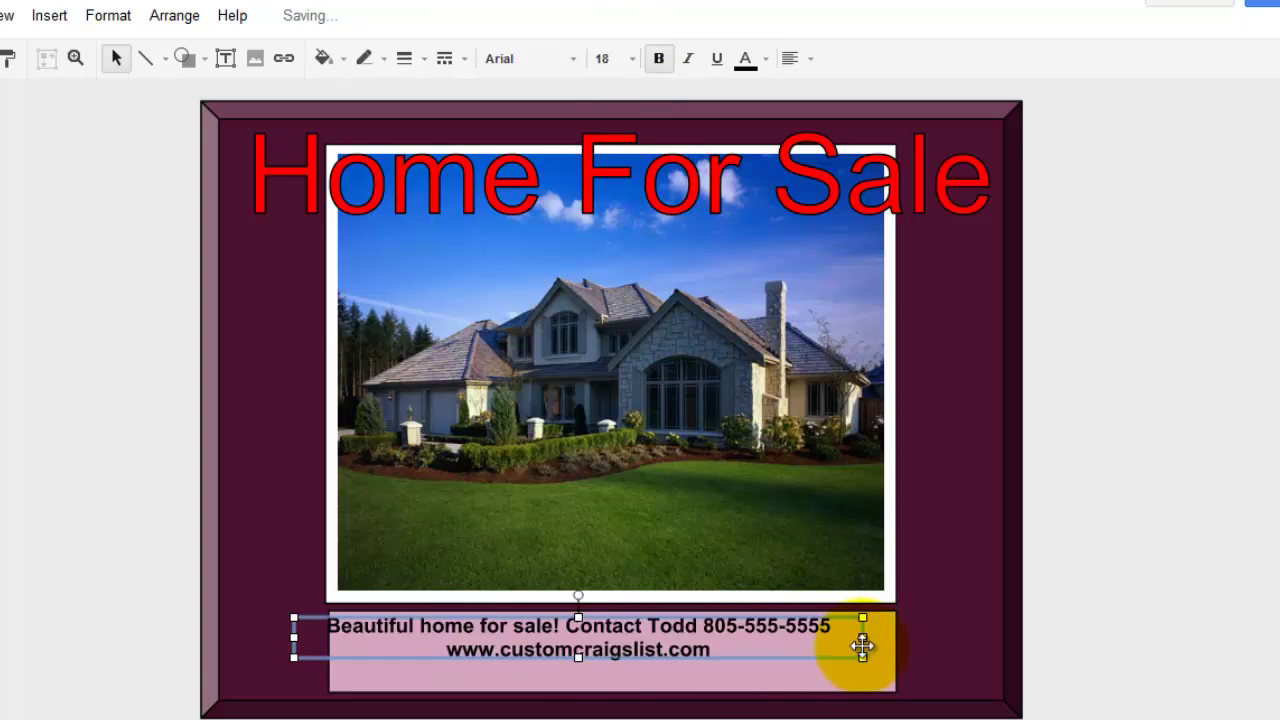
pyautogui.moveTo(662, 642); pyautogui.dragTo(695, 643)
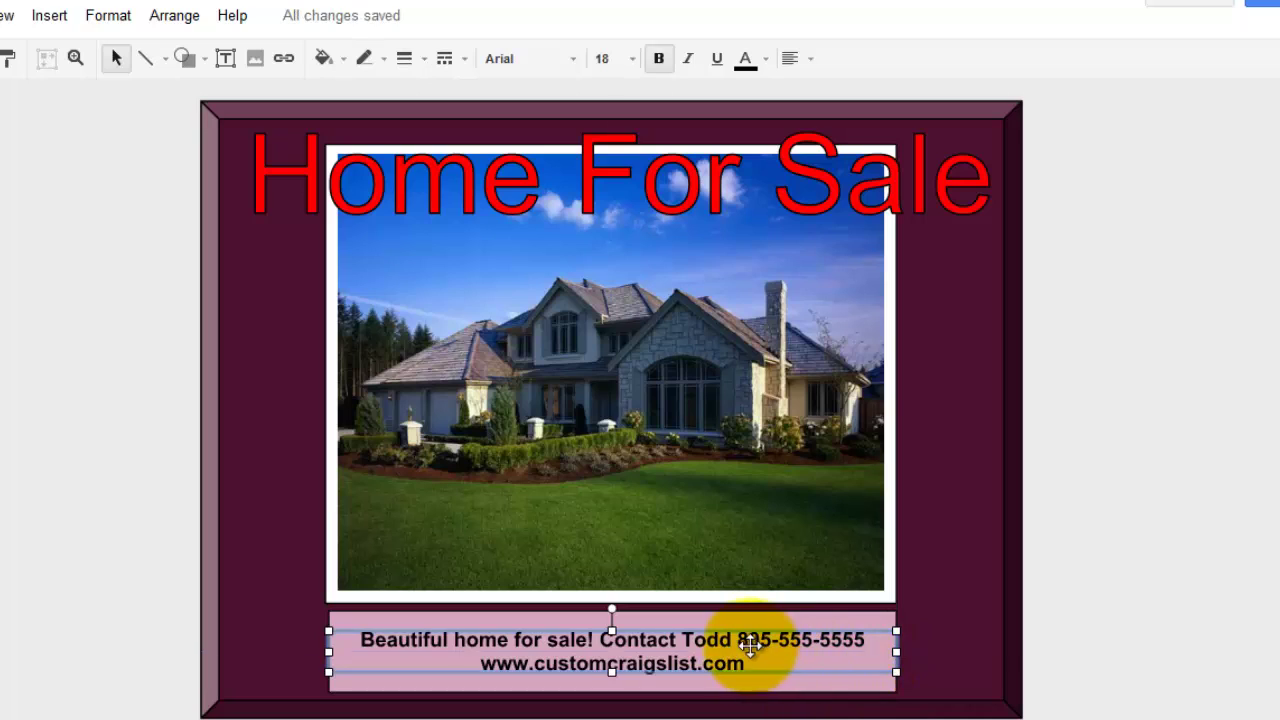
pyautogui.moveTo(750, 648); pyautogui.dragTo(740, 641)
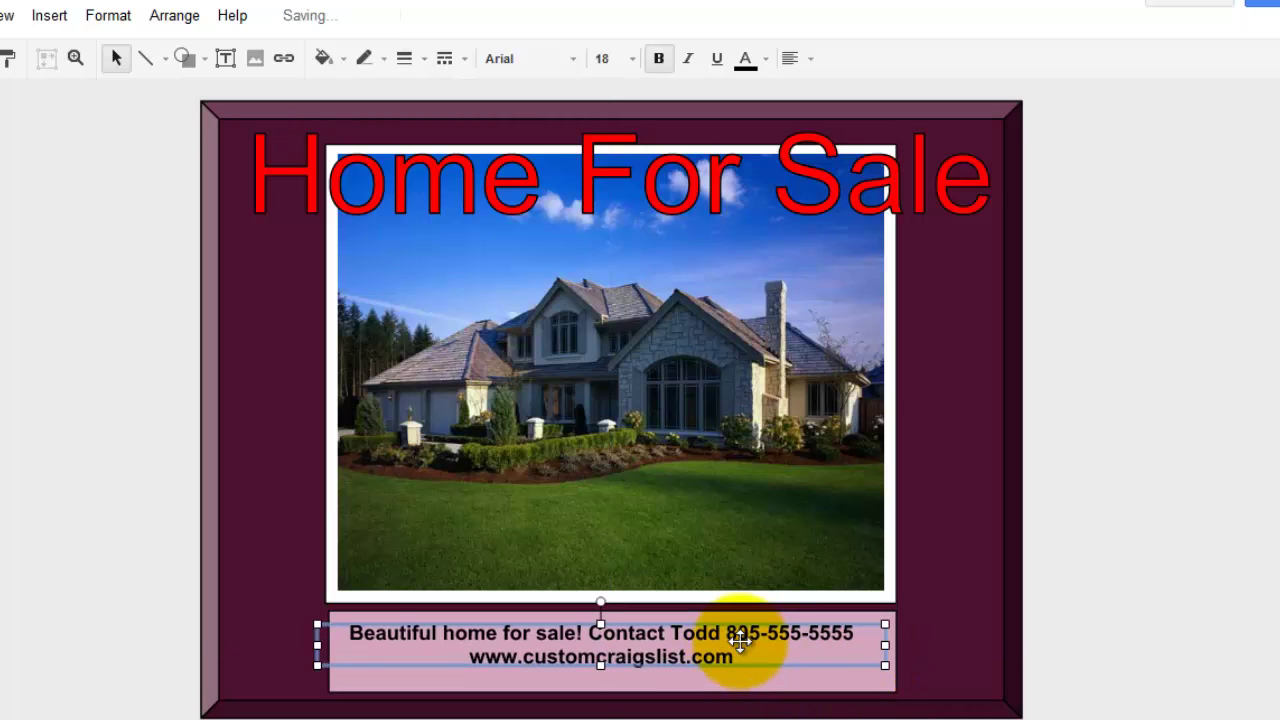
pyautogui.press('Right')
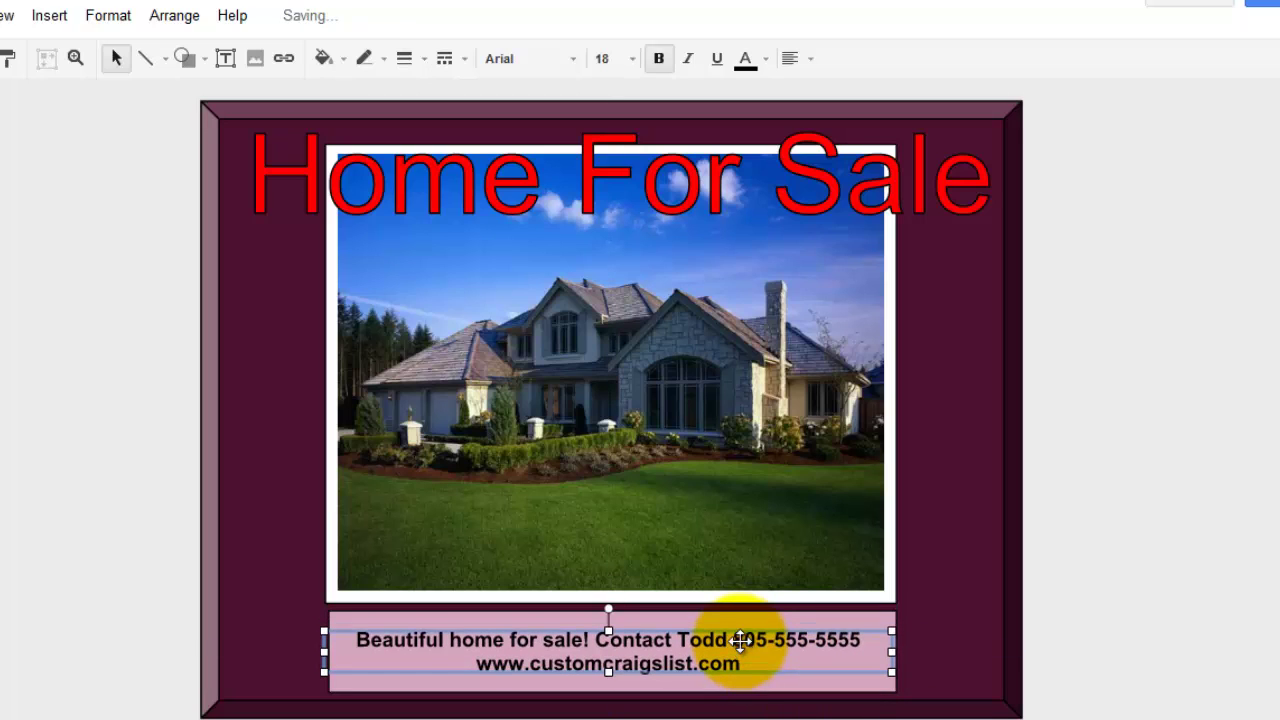
pyautogui.press('Right')
pyautogui.press('Left')
pyautogui.press('Down')
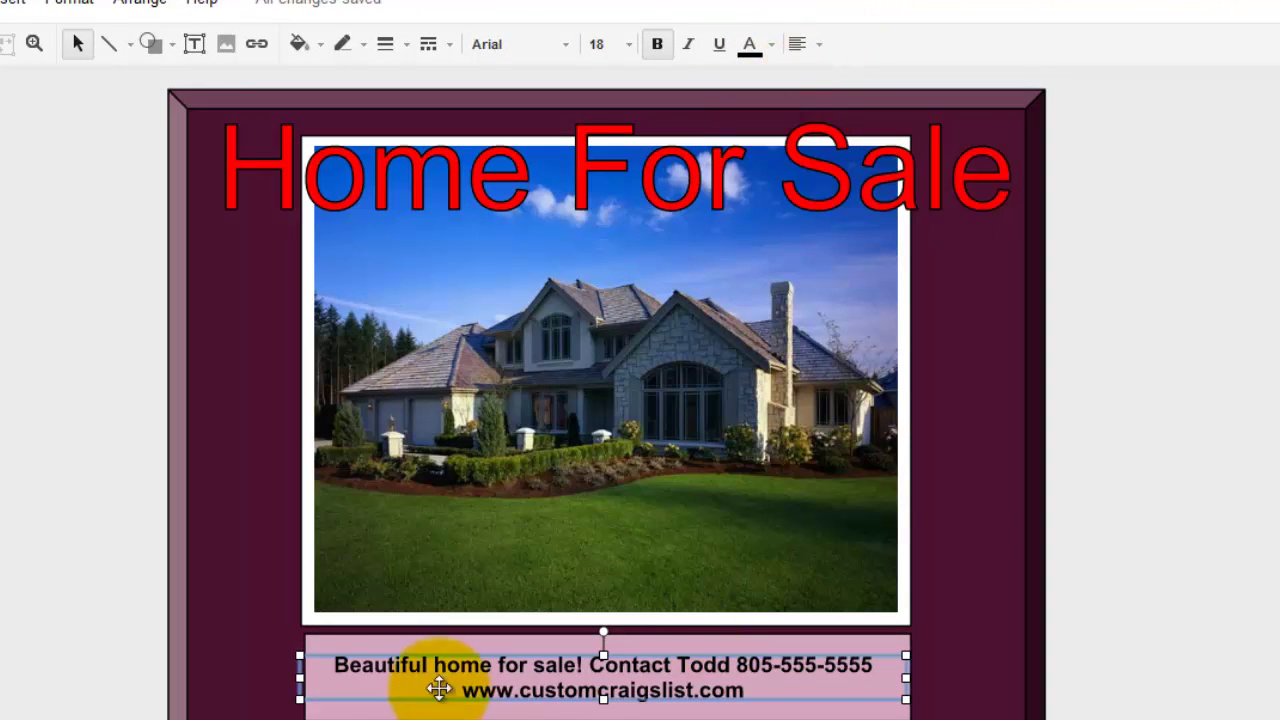
pyautogui.click(808, 50)
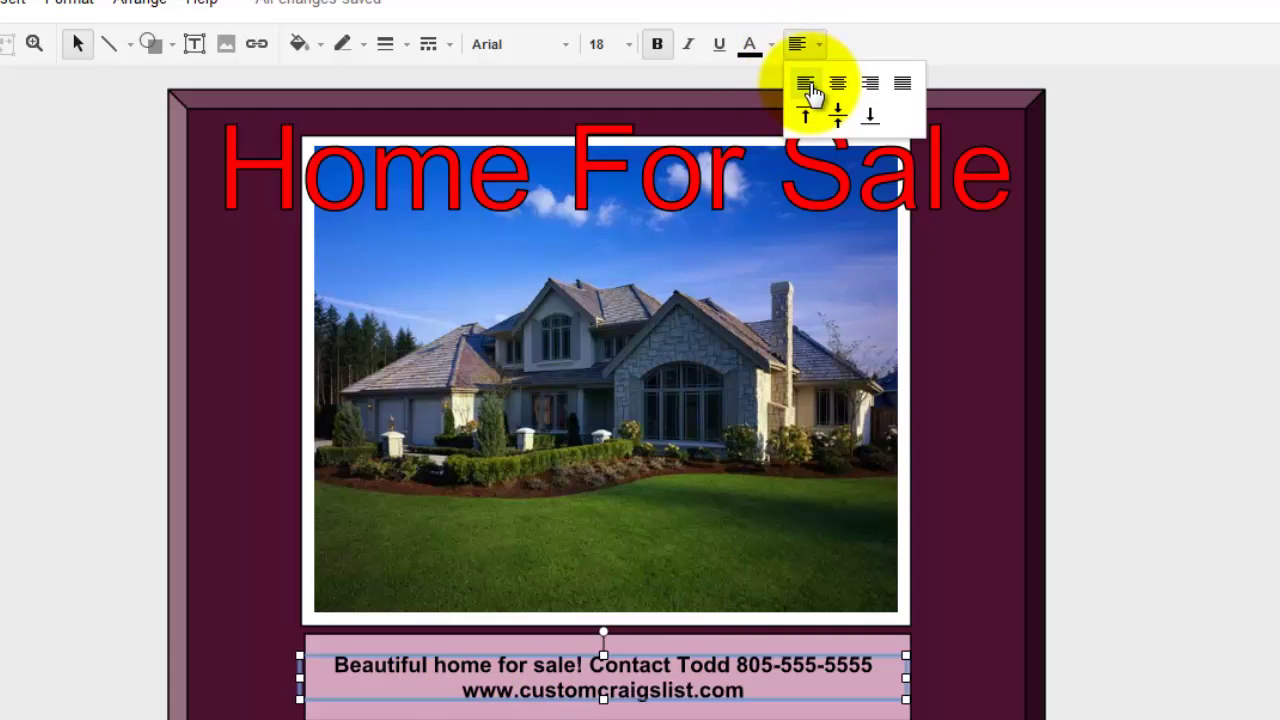
pyautogui.click(806, 85)
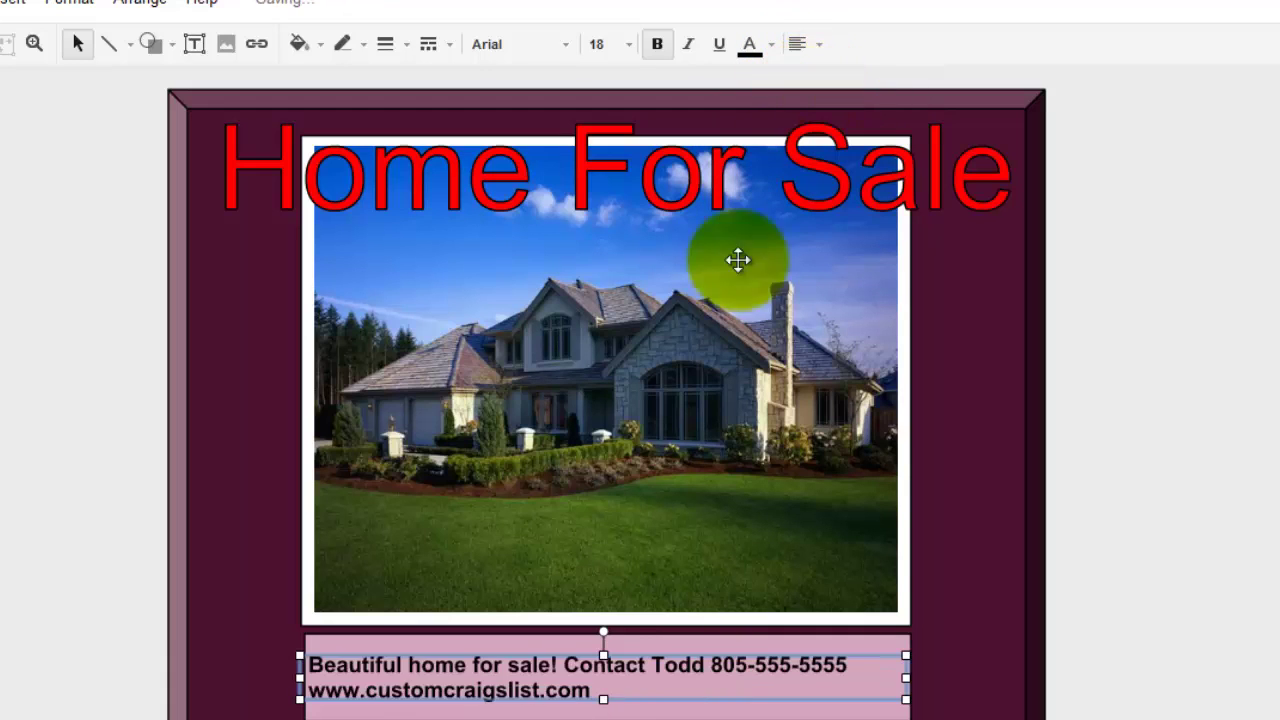
pyautogui.click(805, 60)
pyautogui.click(868, 85)
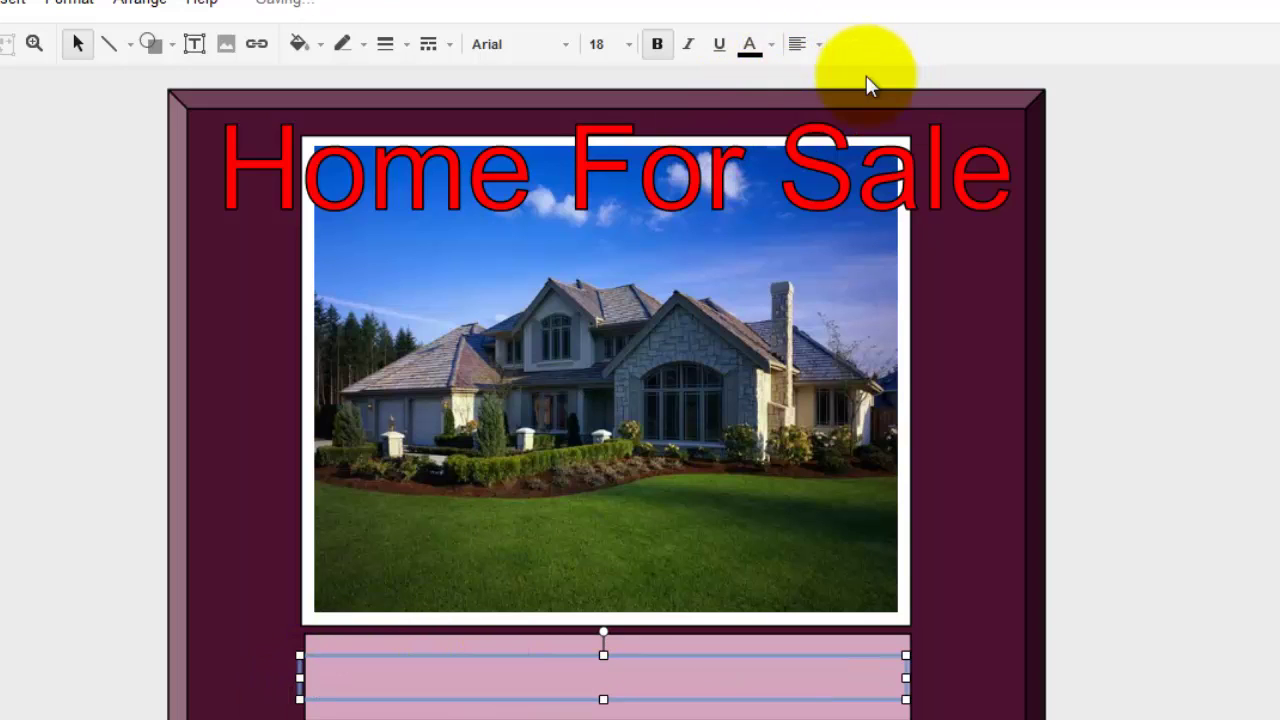
pyautogui.click(820, 46)
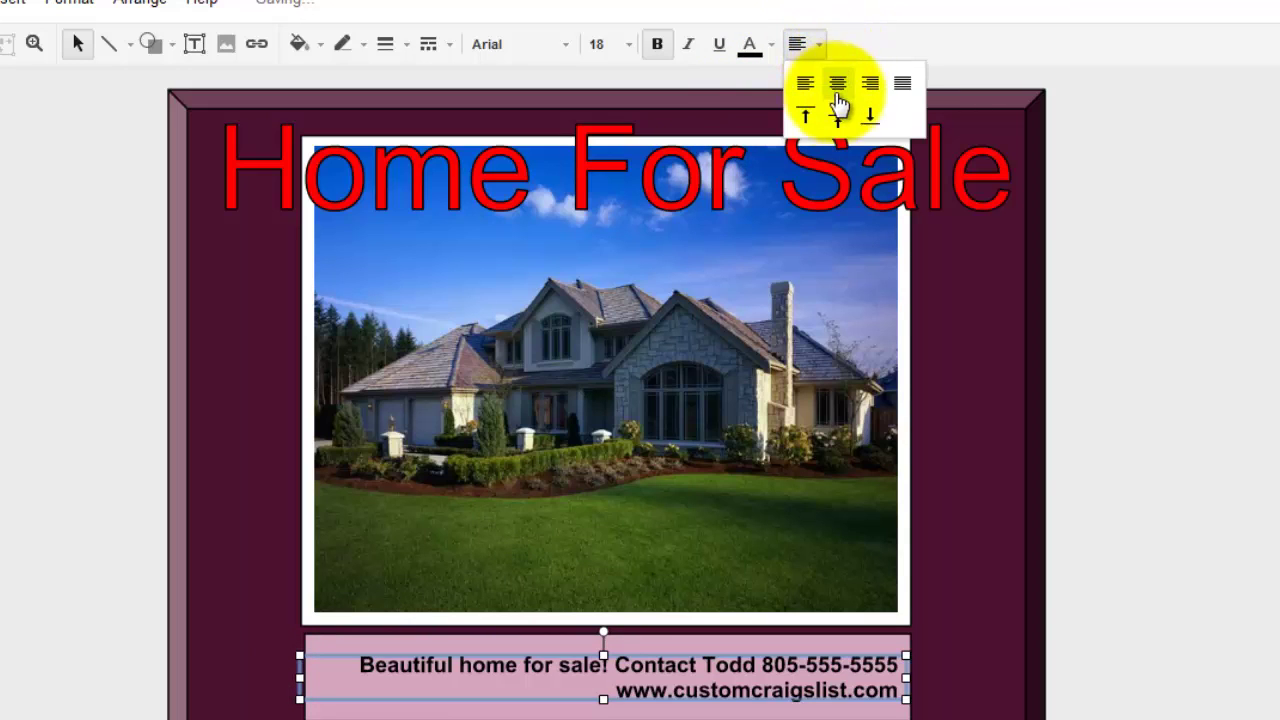
pyautogui.click(838, 88)
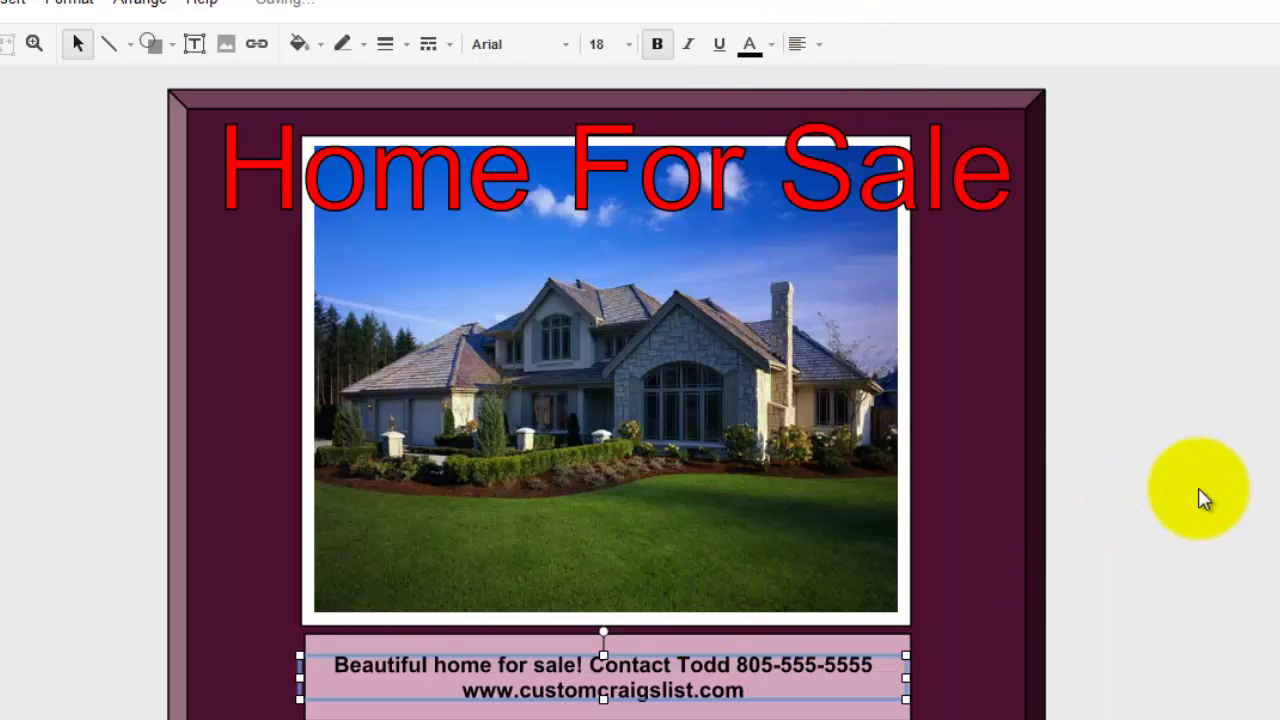
pyautogui.click(1200, 491)
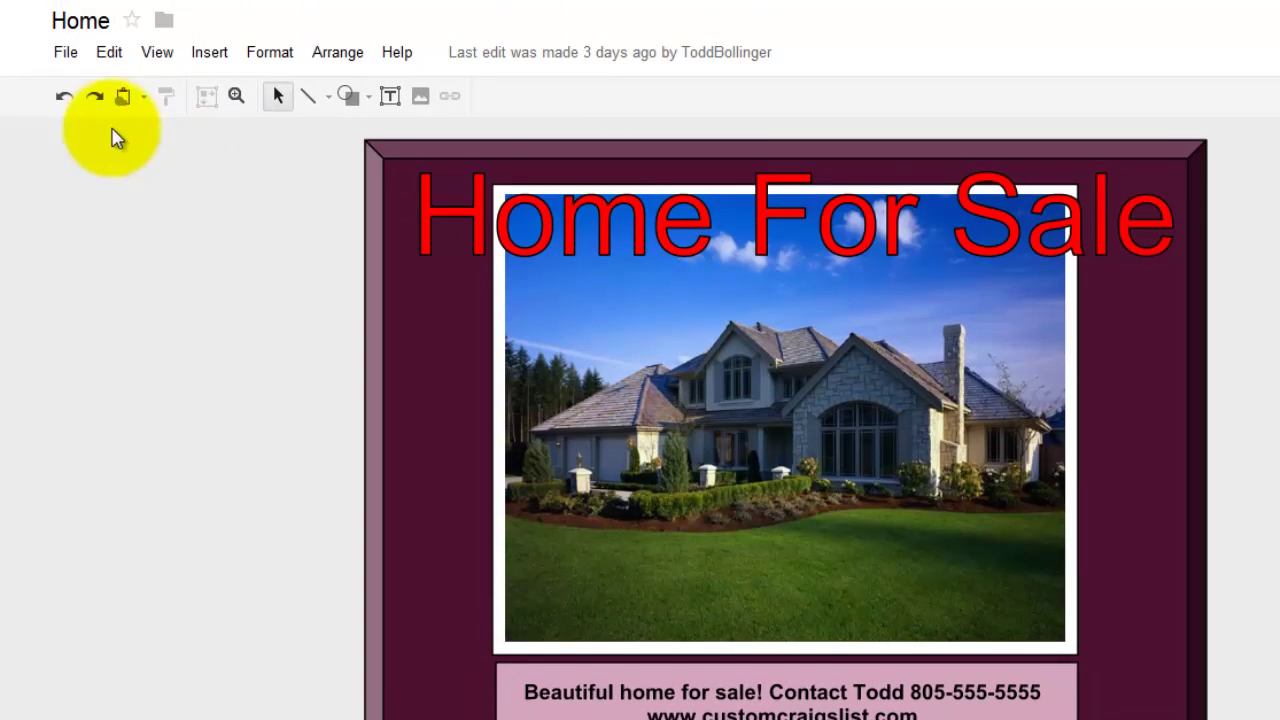
# Download the finished Home For Sale flyer as a PNG image (.png)
pyautogui.click(66, 56)
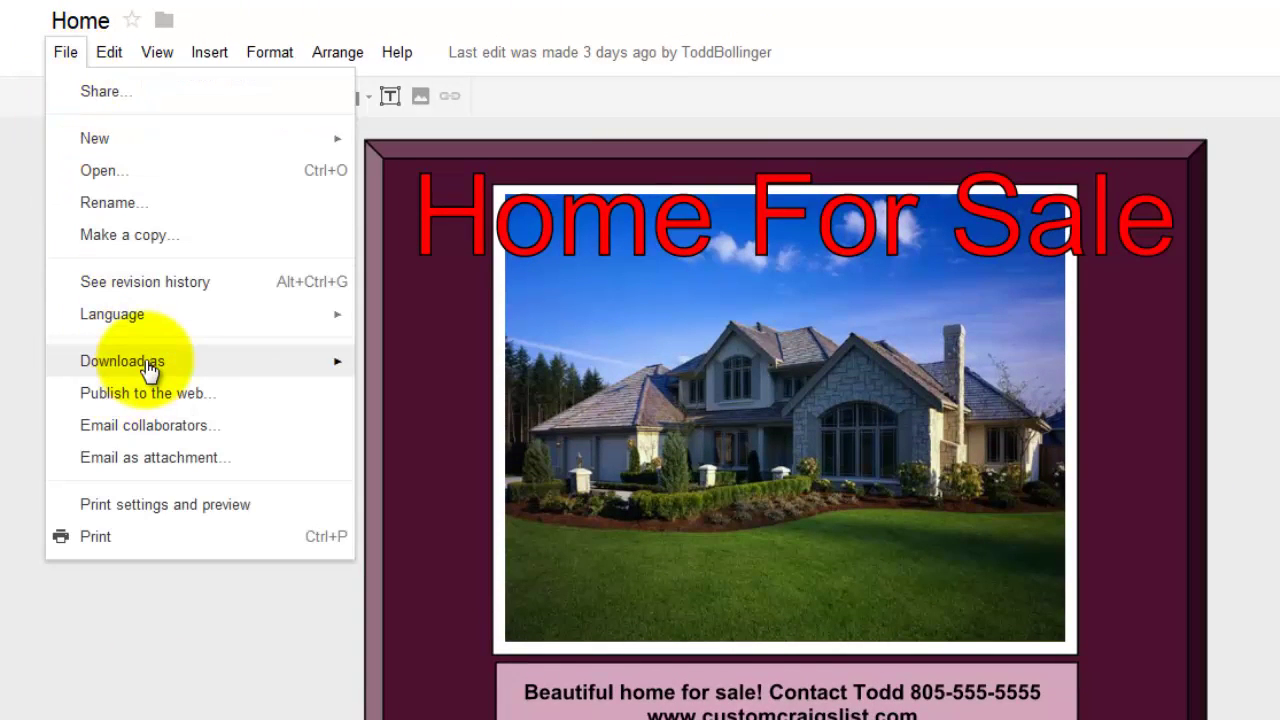
pyautogui.moveTo(148, 370)
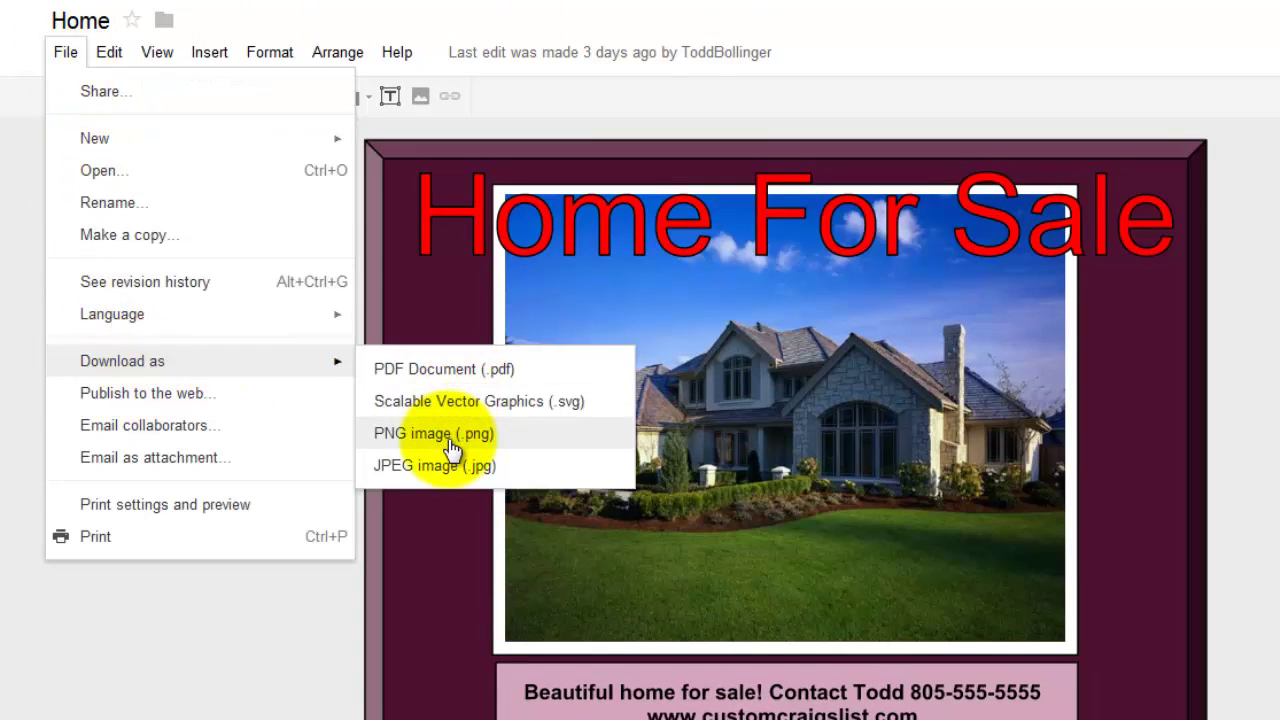
pyautogui.click(1188, 312)
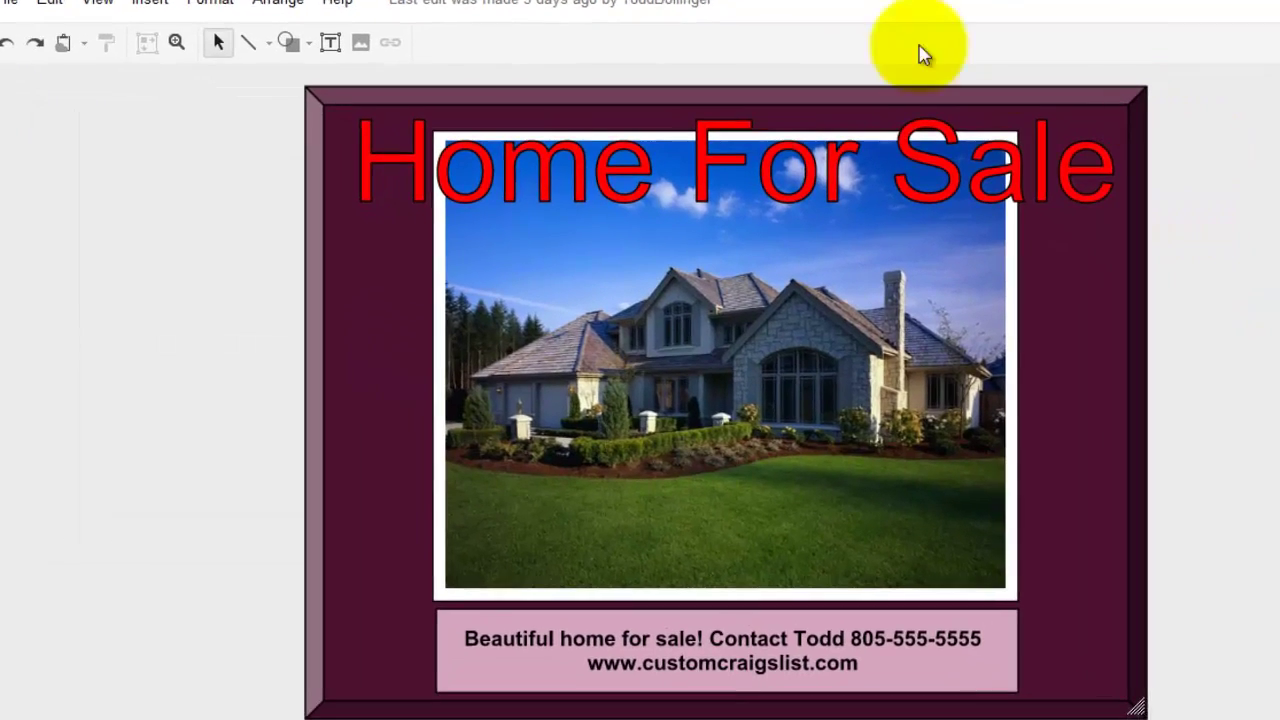